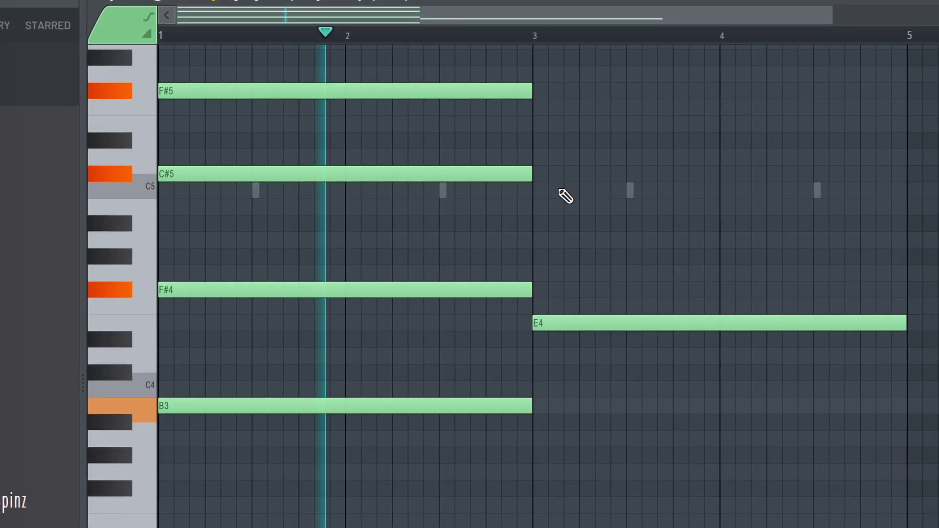
- Complete the E4 chord in bars 3–4 with B4 and G5, and repeat the two-chord progression over bars 5–8
{"action": "scroll", "coordinate": [559, 188], "scroll_direction": "up", "scroll_amount": 2}
{"action": "left_click_drag", "start_coordinate": [451, 114], "coordinate": [514, 392]}
{"action": "scroll", "coordinate": [449, 307], "scroll_direction": "down", "scroll_amount": 3}
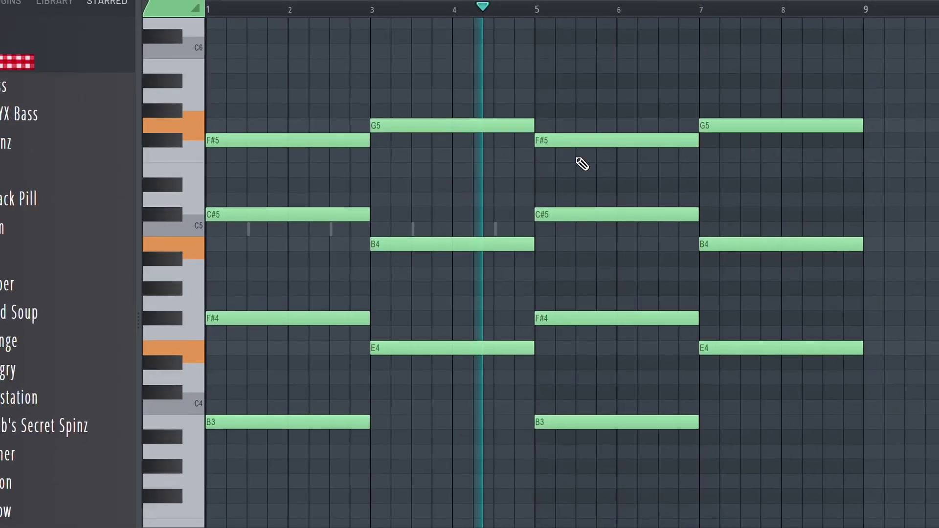
- Load Snare - Train from the Picnic Kit onto the sampler channel and extend its hits through bars 5 to 8
{"action": "key", "text": "F6"}
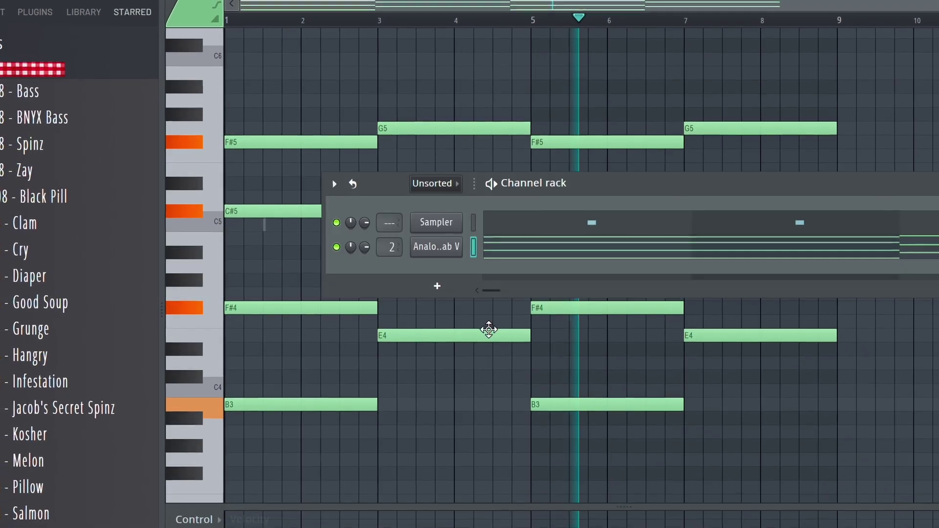
{"action": "key", "text": "F9"}
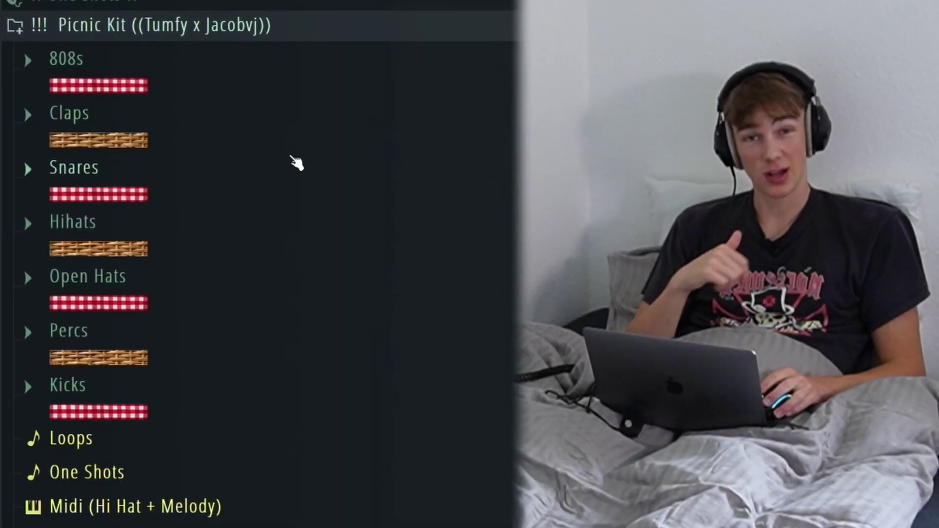
{"action": "left_click", "coordinate": [72, 66]}
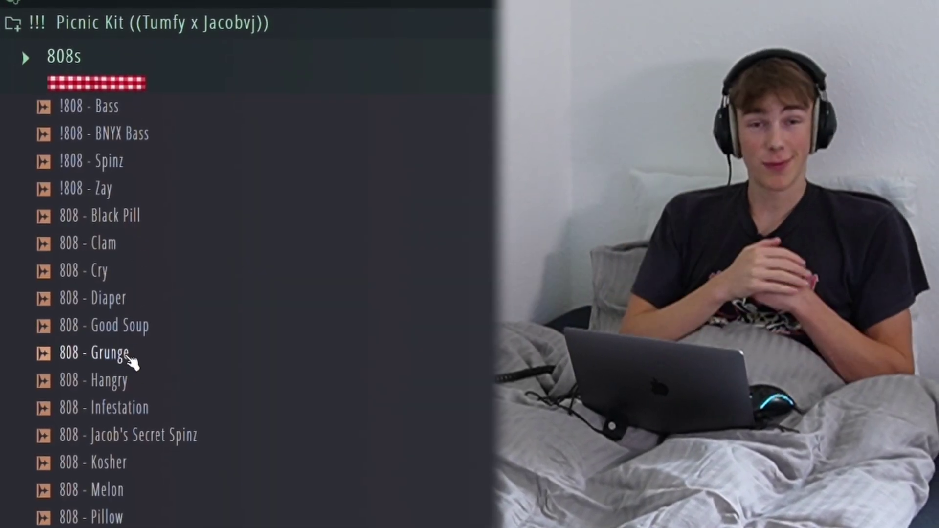
{"action": "scroll", "coordinate": [132, 385], "scroll_direction": "down", "scroll_amount": 3}
{"action": "left_click", "coordinate": [131, 501]}
{"action": "scroll", "coordinate": [142, 440], "scroll_direction": "down", "scroll_amount": 3}
{"action": "scroll", "coordinate": [144, 421], "scroll_direction": "down", "scroll_amount": 2}
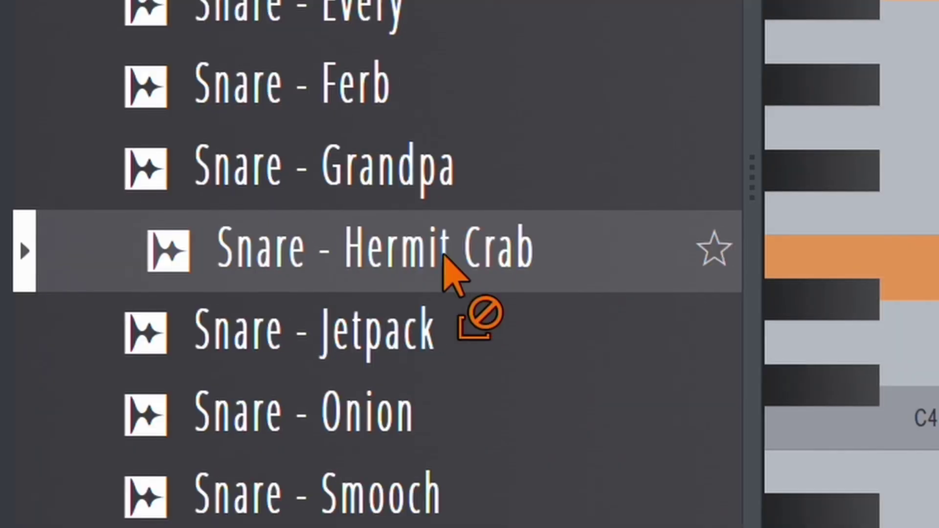
{"action": "left_click_drag", "start_coordinate": [445, 266], "coordinate": [425, 309]}
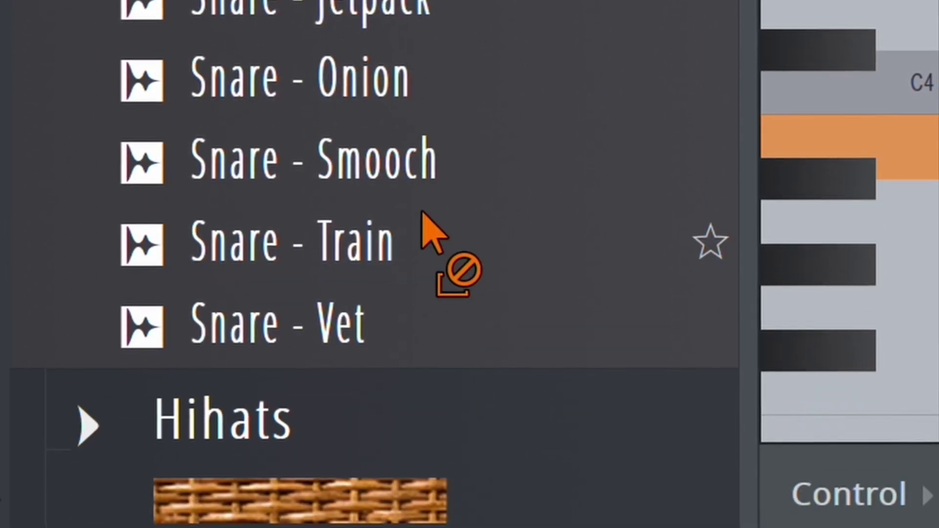
{"action": "left_click_drag", "start_coordinate": [423, 217], "coordinate": [456, 230]}
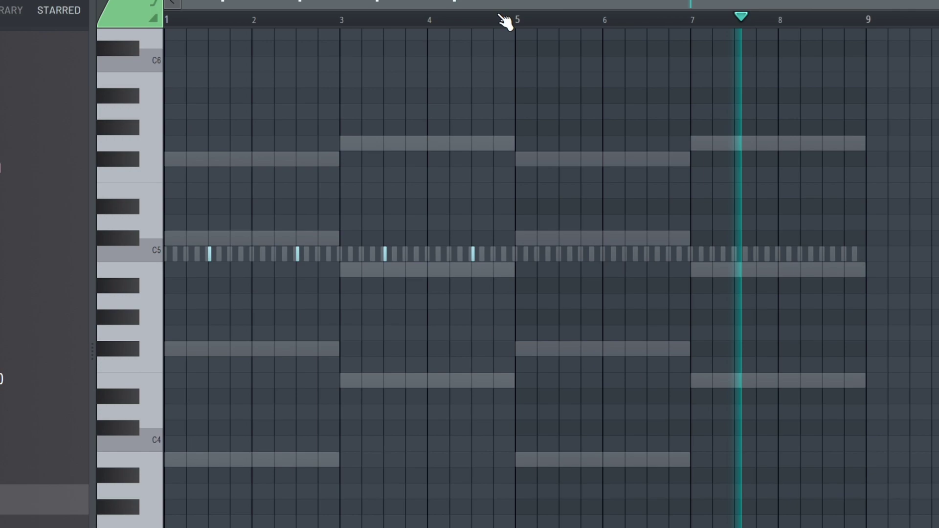
{"action": "left_click_drag", "start_coordinate": [504, 20], "coordinate": [738, 31]}
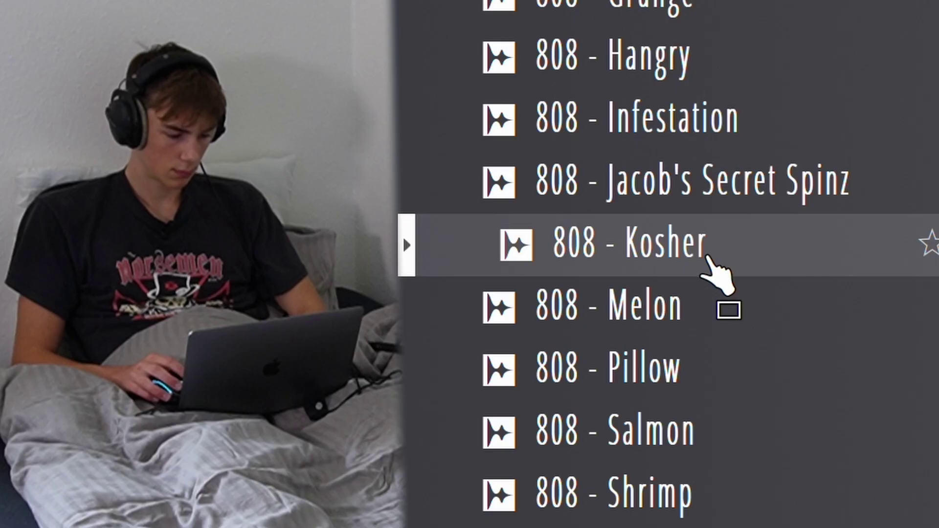
- Load the 808 - Kosher sample as a new channel and set it to cut itself
{"action": "left_click_drag", "start_coordinate": [705, 250], "coordinate": [712, 180]}
{"action": "right_click", "coordinate": [631, 210]}
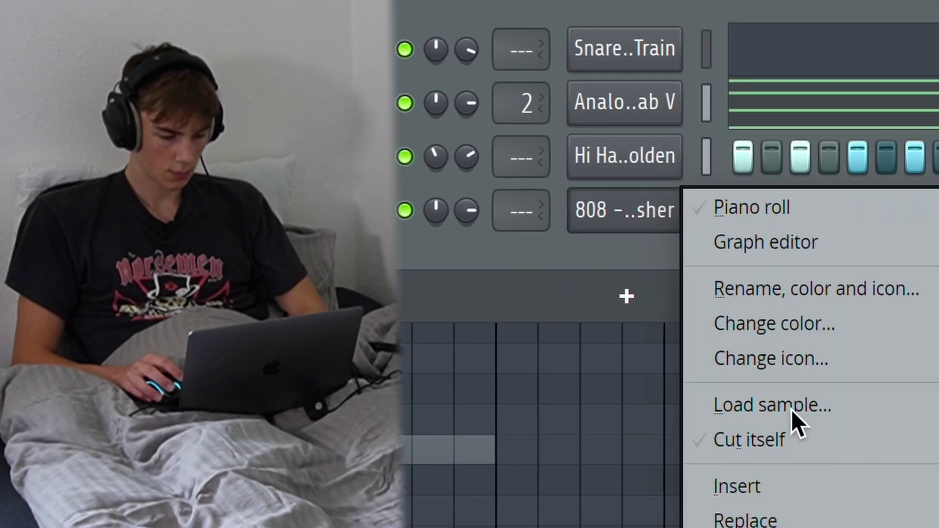
{"action": "left_click", "coordinate": [778, 439]}
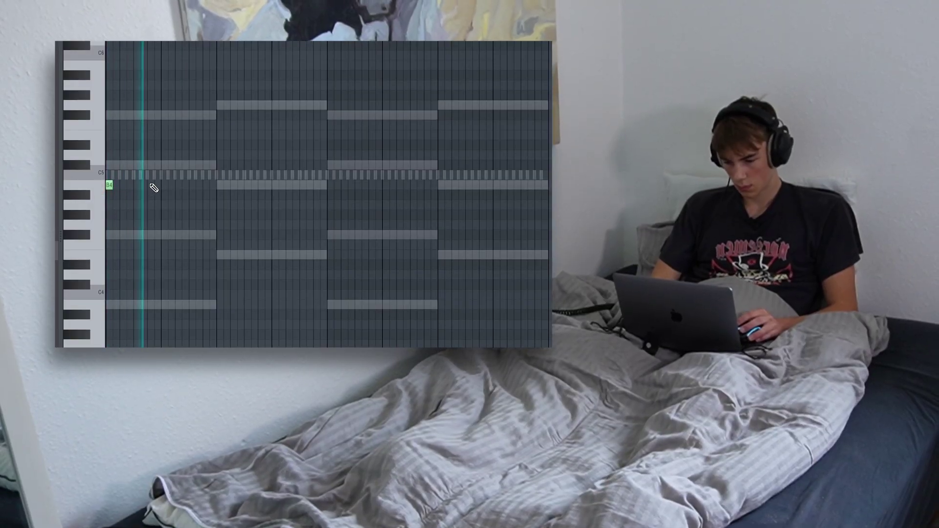
- Complete the 808 pattern with short B4 notes in bars 1–2 and E5 notes in bars 3–4, and duplicate it
{"action": "left_click", "coordinate": [178, 185]}
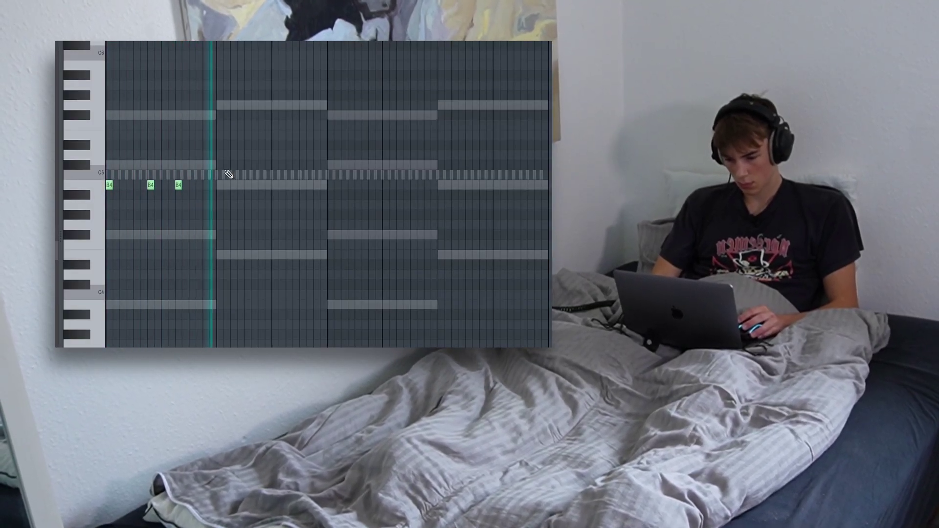
{"action": "left_click", "coordinate": [226, 136]}
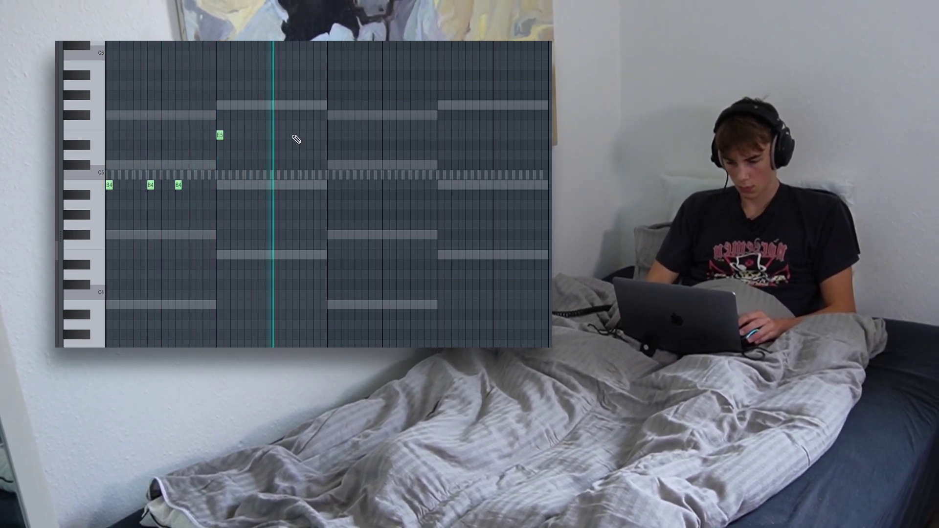
{"action": "left_click_drag", "start_coordinate": [296, 135], "coordinate": [289, 134]}
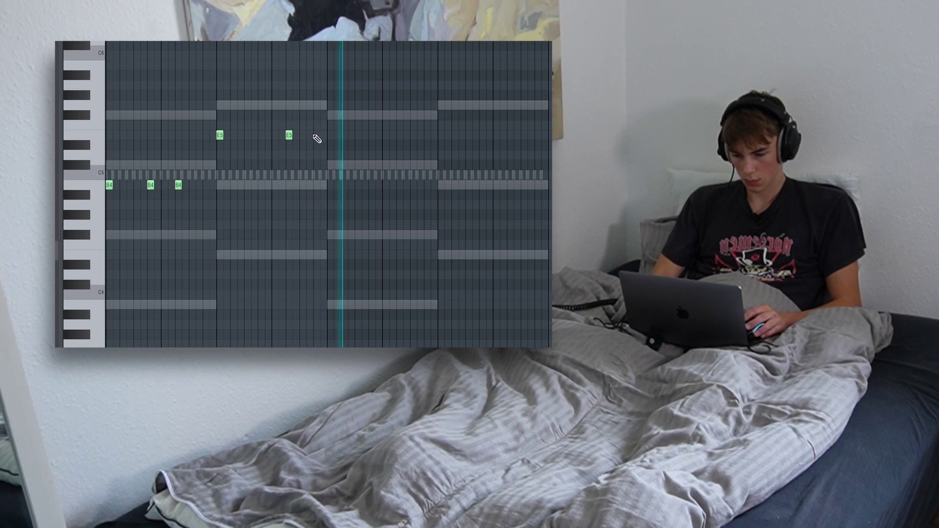
{"action": "left_click", "coordinate": [317, 136]}
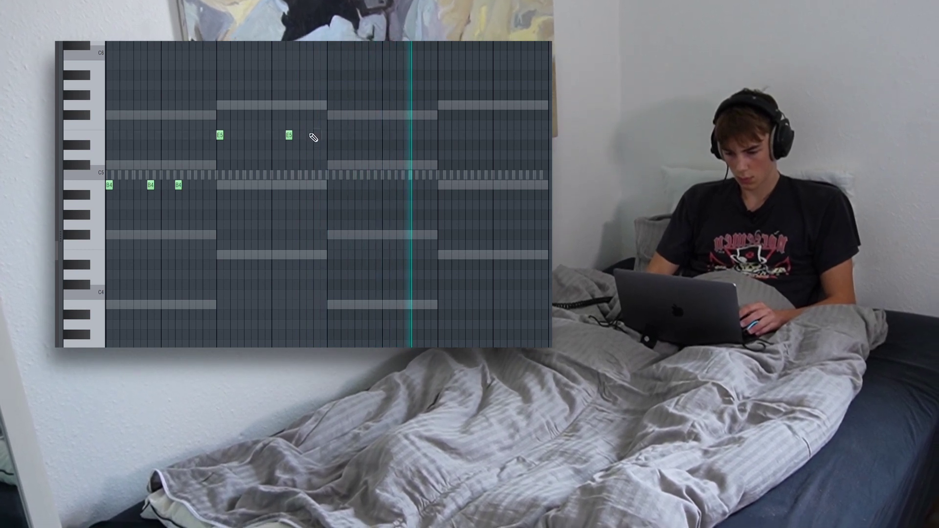
{"action": "left_click", "coordinate": [310, 135]}
{"action": "key", "text": "ctrl+a"}
{"action": "key", "text": "ctrl+b"}
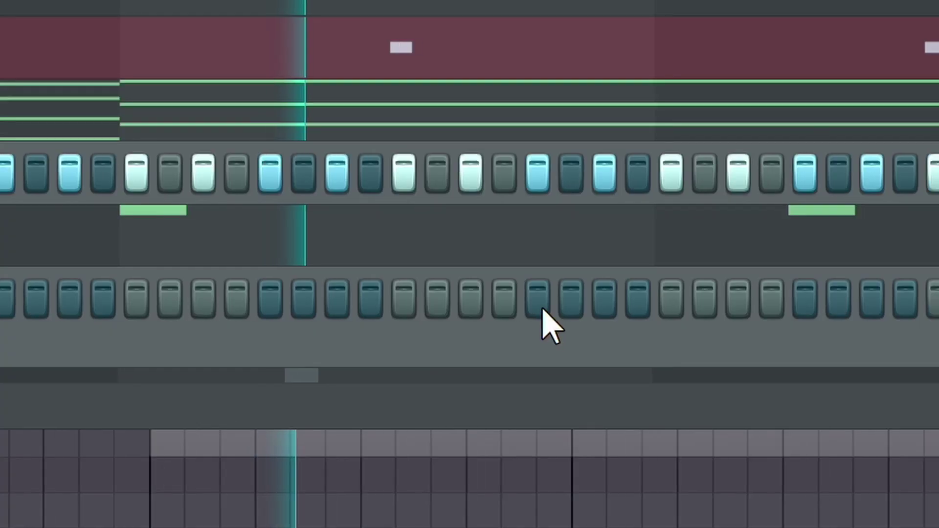
- Place hits on the channel below the 808 in the step sequencer, and load Open Hat - Leo as another channel
{"action": "left_click", "coordinate": [416, 300]}
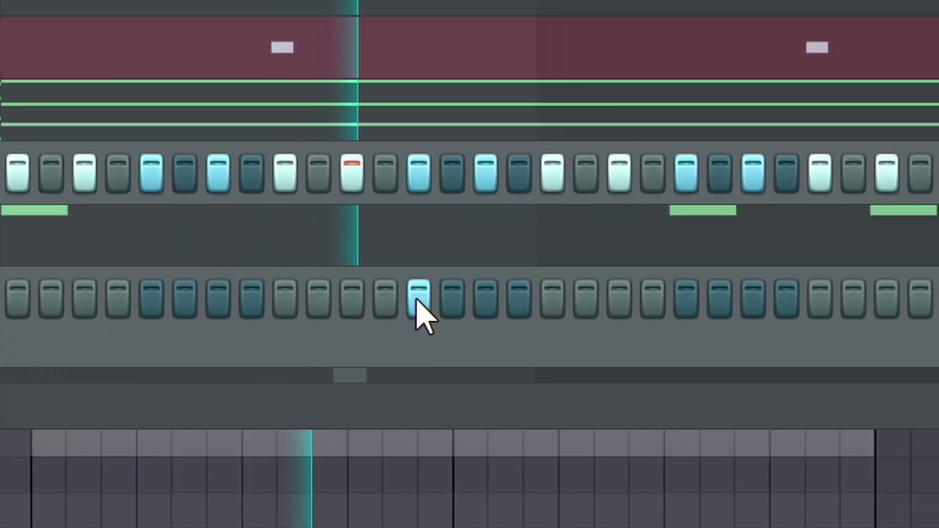
{"action": "left_click", "coordinate": [439, 291]}
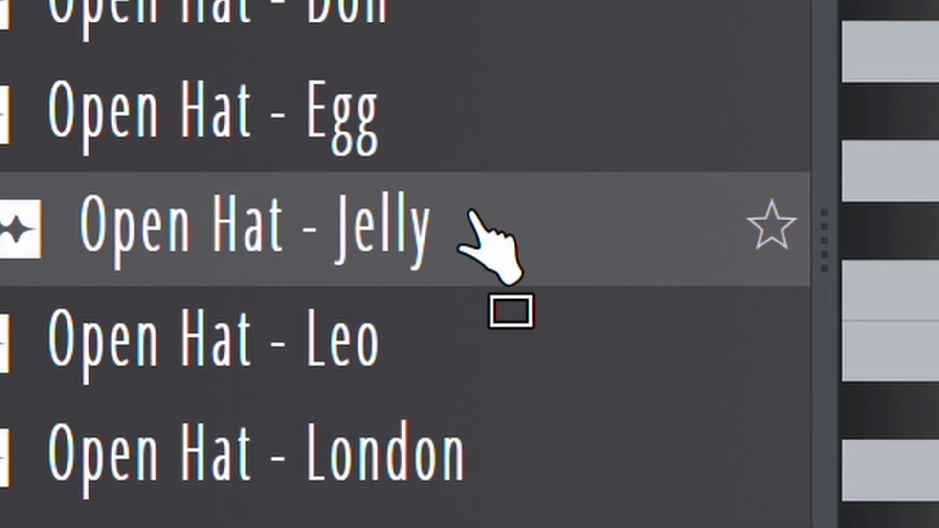
{"action": "left_click_drag", "start_coordinate": [471, 212], "coordinate": [338, 445]}
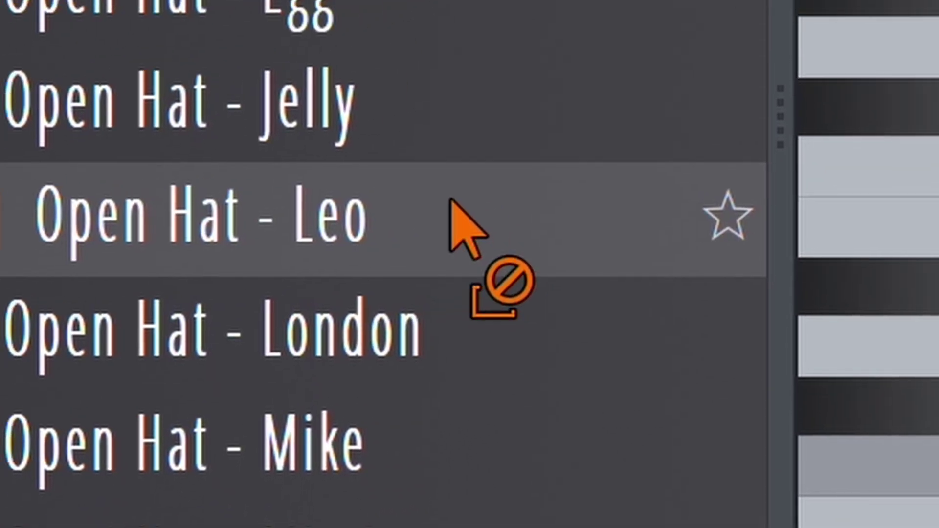
{"action": "left_click_drag", "start_coordinate": [450, 200], "coordinate": [823, 204]}
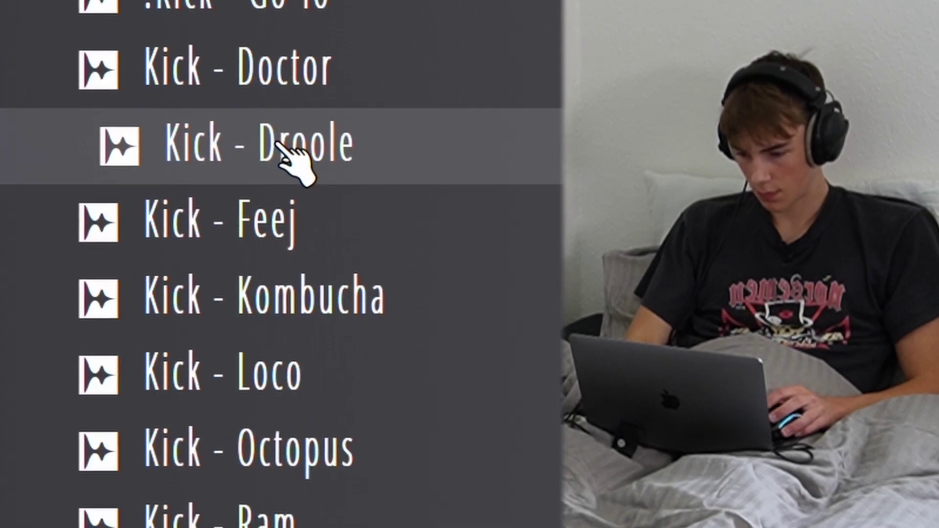
- Audition kick samples including Kick - Feej, and add kick hits on C5 in bars 3 and 4
{"action": "left_click", "coordinate": [274, 220]}
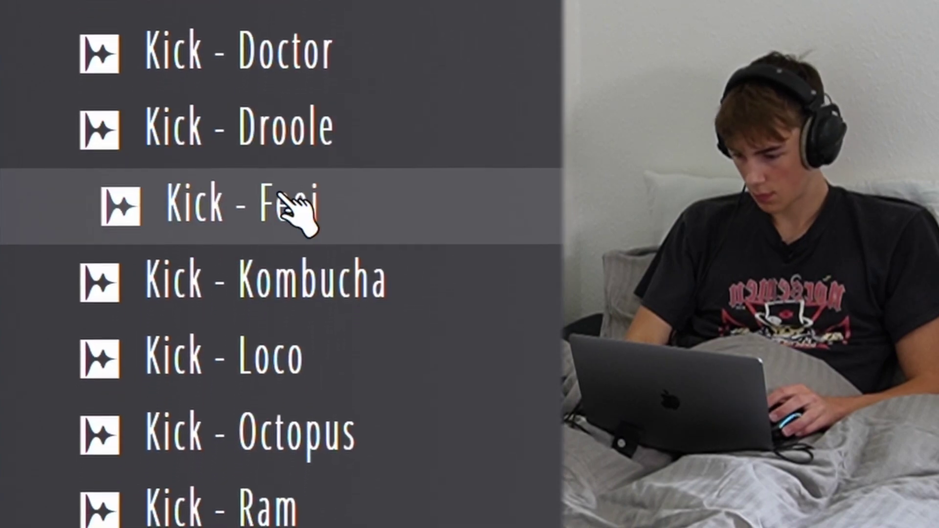
{"action": "left_click", "coordinate": [300, 278]}
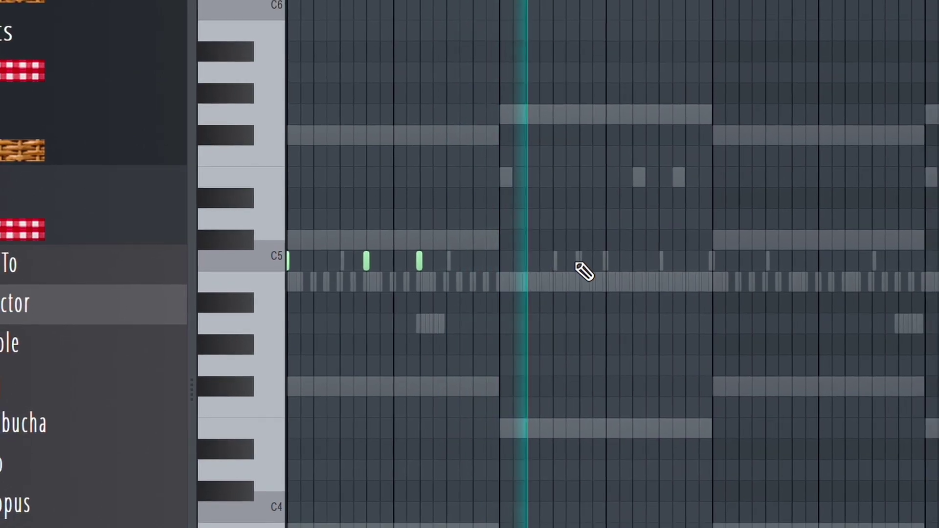
{"action": "left_click", "coordinate": [572, 263]}
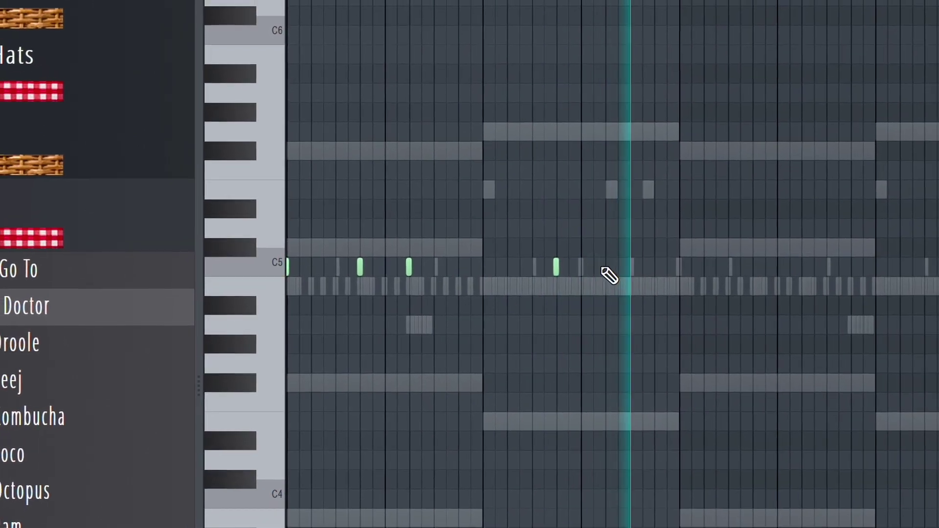
{"action": "left_click", "coordinate": [626, 264]}
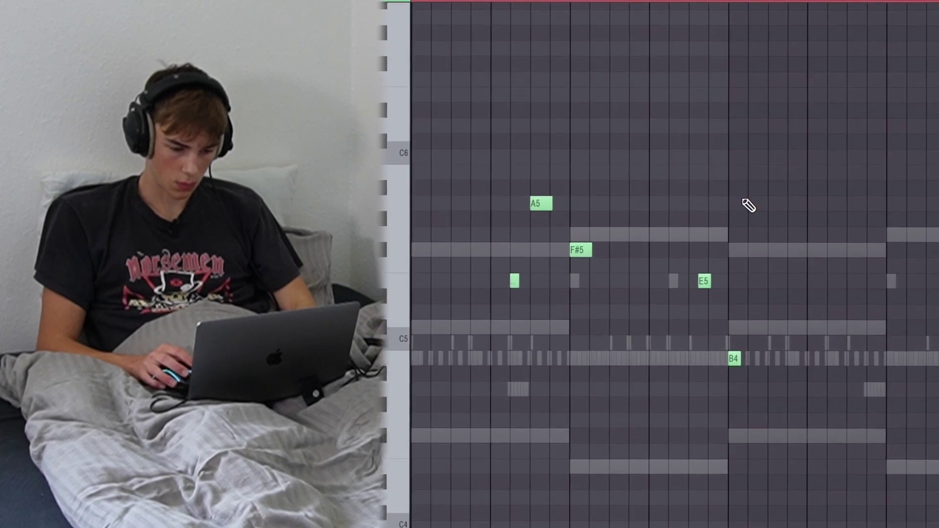
- Duplicate the countermelody notes once and audition flute presets such as Bees Like Flutes and Electronic Flute for it in Analog Lab V #2
{"action": "key", "text": "ctrl+b"}
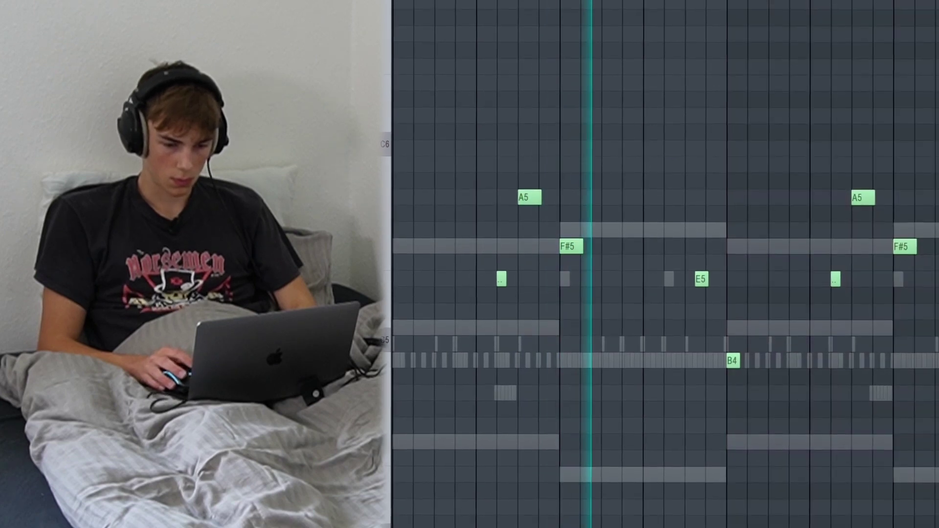
{"action": "key", "text": "F6"}
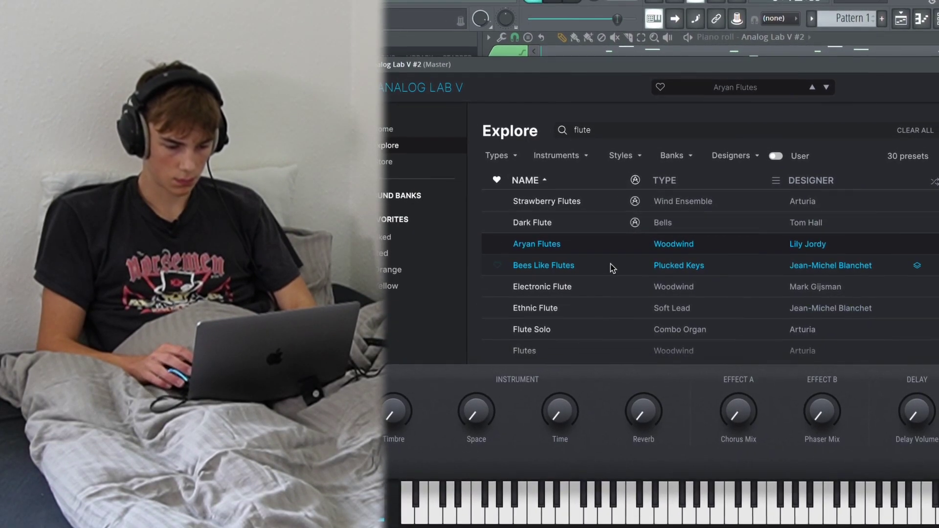
{"action": "left_click", "coordinate": [610, 264]}
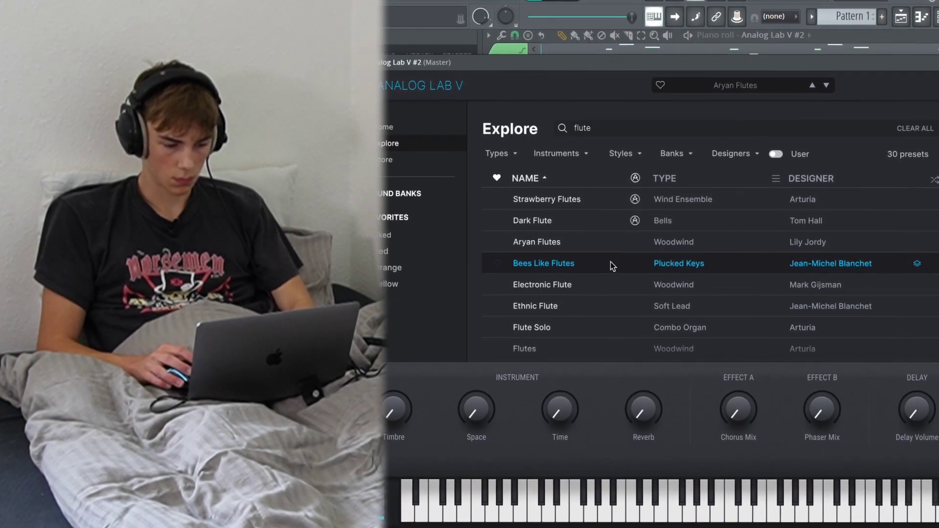
{"action": "left_click", "coordinate": [627, 287]}
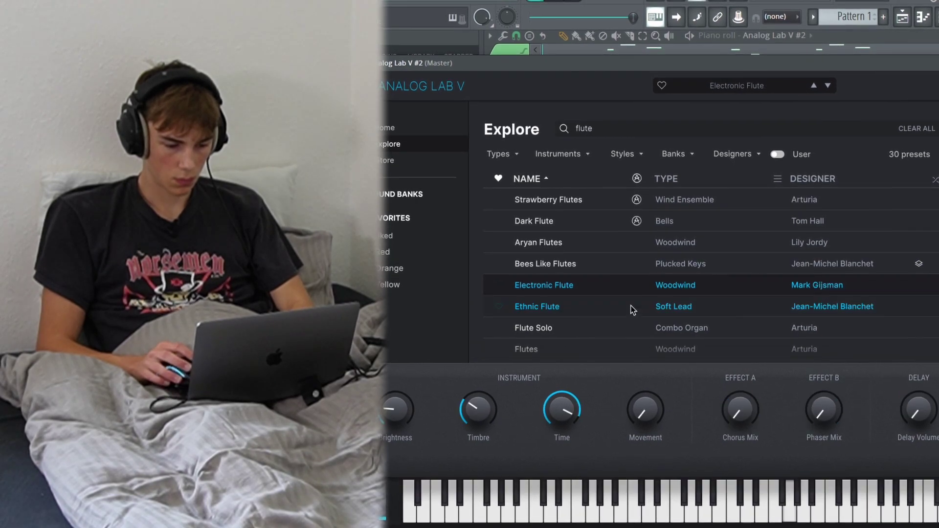
{"action": "left_click", "coordinate": [647, 271]}
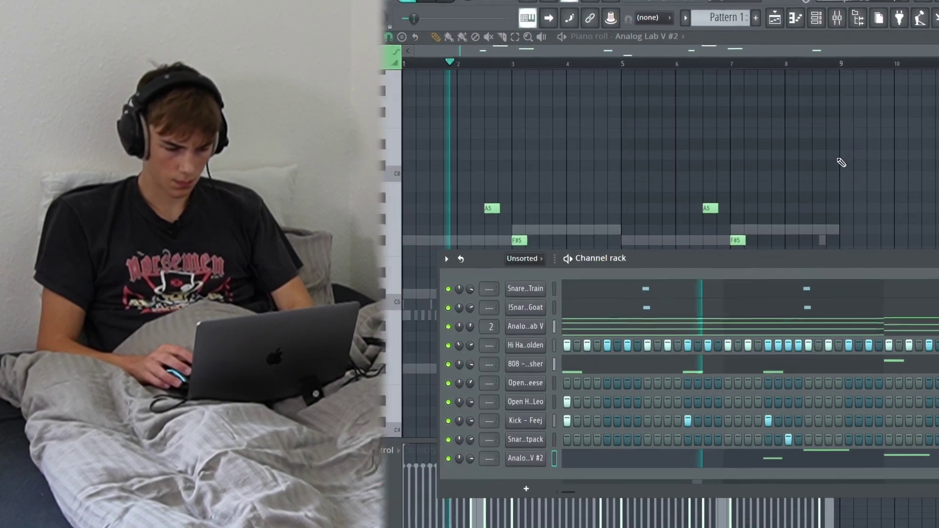
{"action": "key", "text": "F6"}
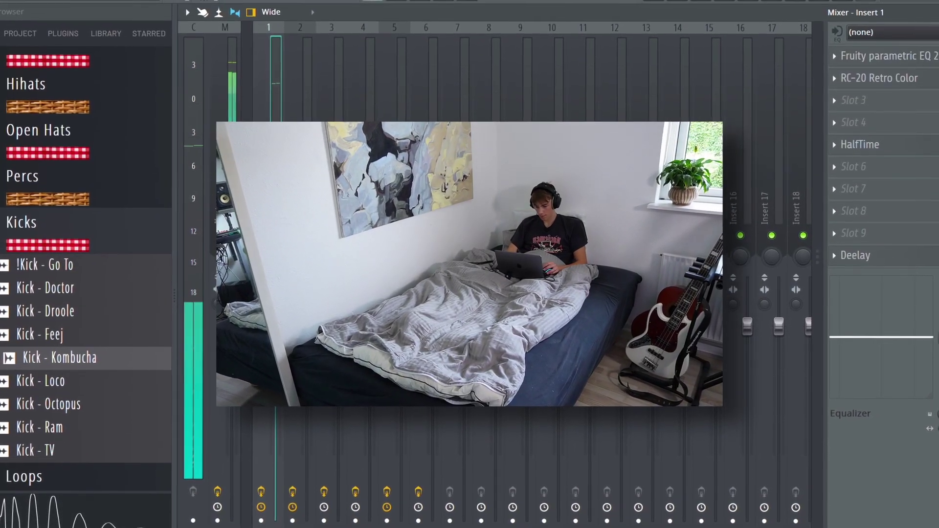
{"action": "left_click", "coordinate": [883, 206]}
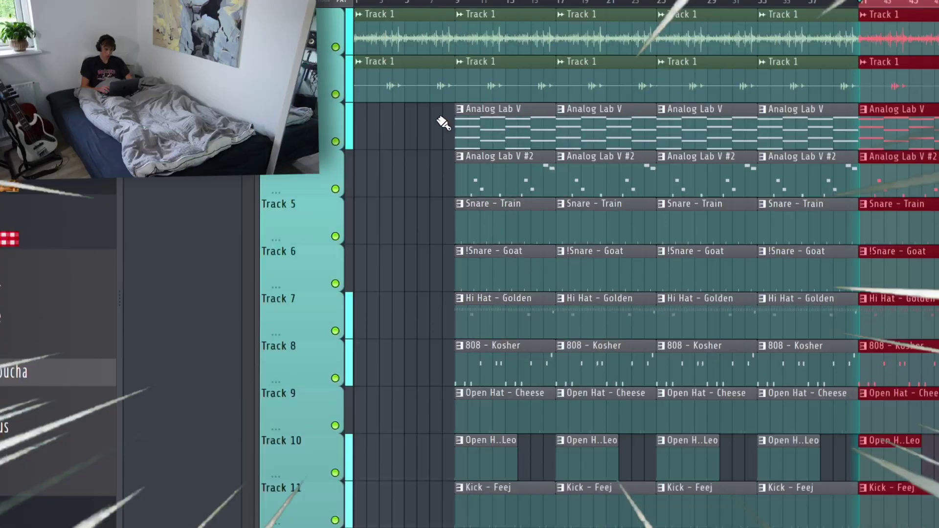
{"action": "scroll", "coordinate": [438, 336], "scroll_direction": "down", "scroll_amount": 5}
{"action": "scroll", "coordinate": [438, 336], "scroll_direction": "up", "scroll_amount": 5}
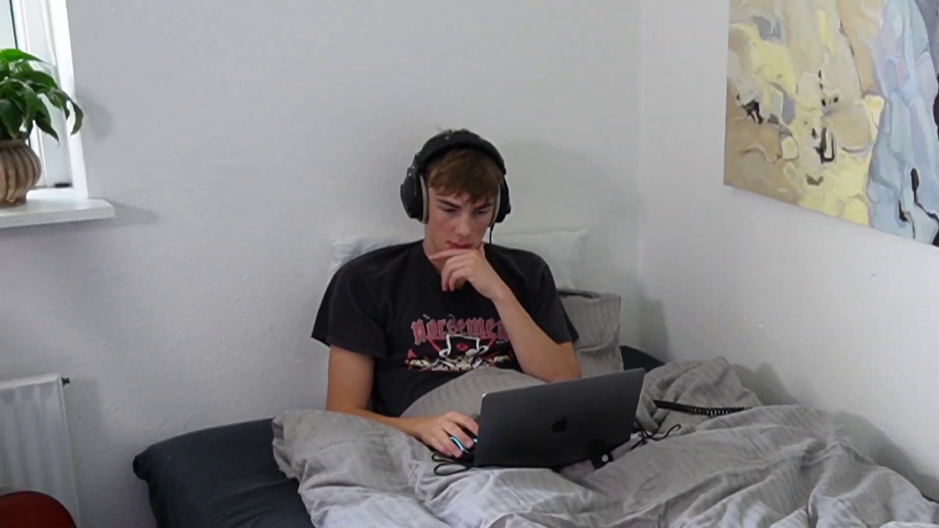
- Audition the Sytrus presets that follow Chip 4
{"action": "left_click", "coordinate": [456, 232]}
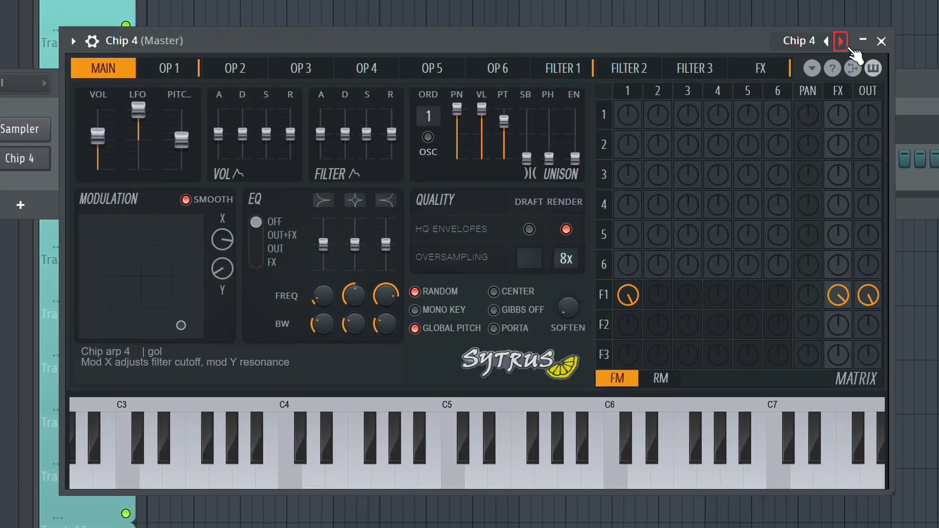
{"action": "left_click", "coordinate": [842, 38]}
{"action": "left_click", "coordinate": [852, 46]}
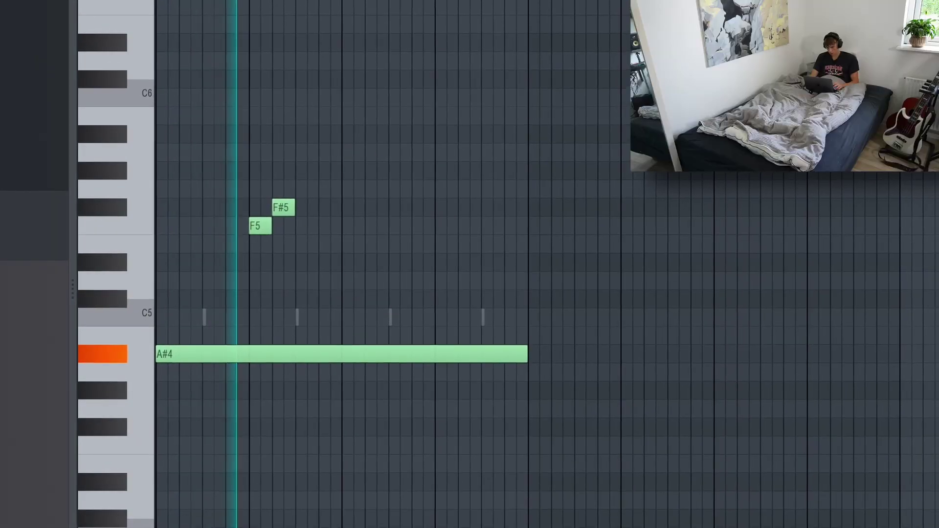
- Cut the long A#4 note off halfway through bar 2, follow it with a short B4 note, and duplicate the phrase
{"action": "key", "text": "c"}
{"action": "left_click_drag", "start_coordinate": [345, 341], "coordinate": [313, 342]}
{"action": "left_click", "coordinate": [395, 363], "text": "ctrl"}
{"action": "key", "text": "b"}
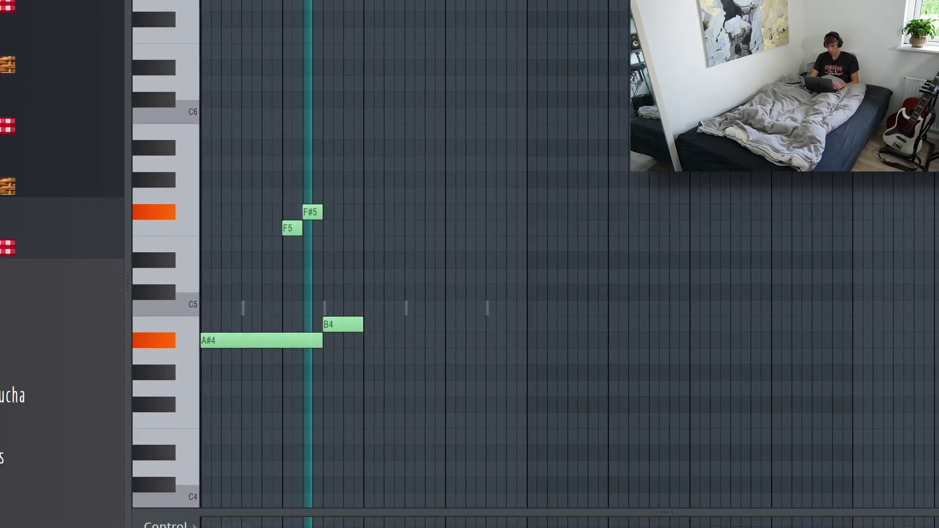
{"action": "key", "text": "ctrl+b"}
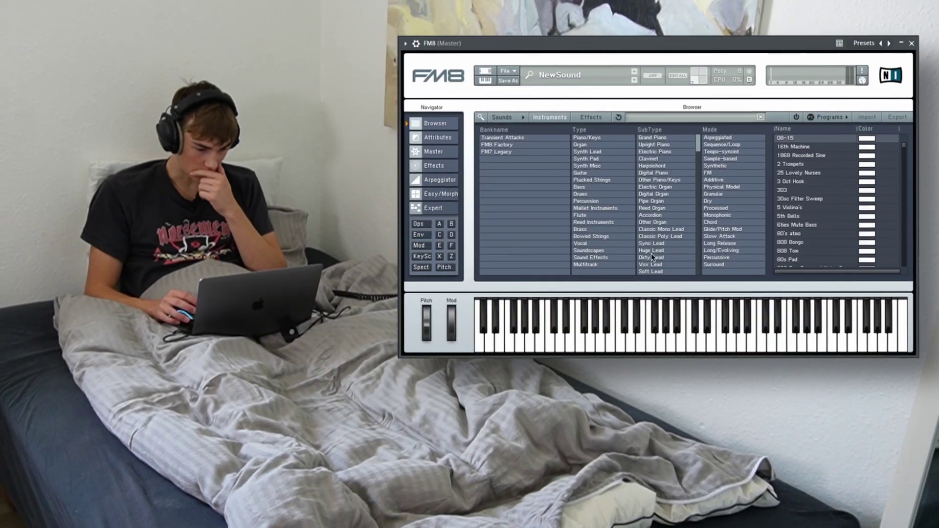
- Filter the FM8 sounds to Dirty Lead and draw the opening F6, A#5, F#6 and B5 melody notes across bars 1 and 2
{"action": "left_click", "coordinate": [651, 259]}
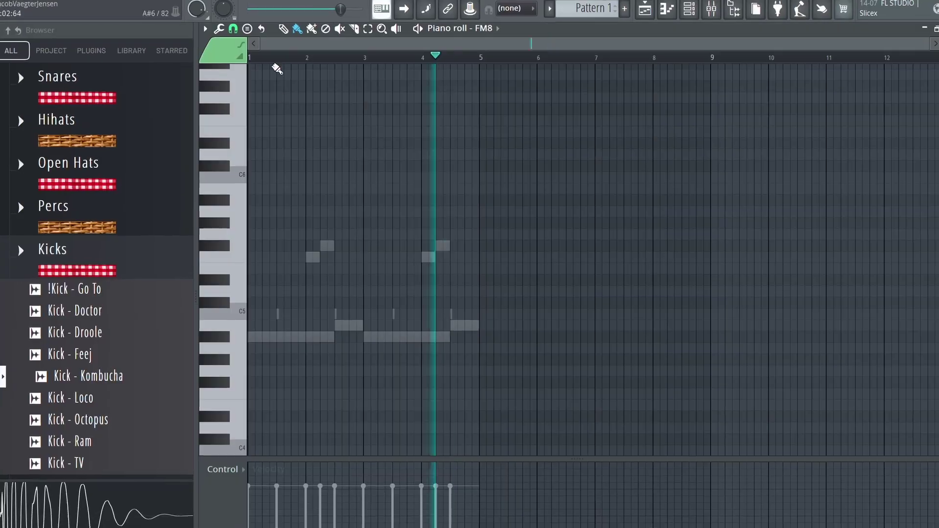
{"action": "left_click", "coordinate": [284, 115]}
{"action": "left_click", "coordinate": [285, 191]}
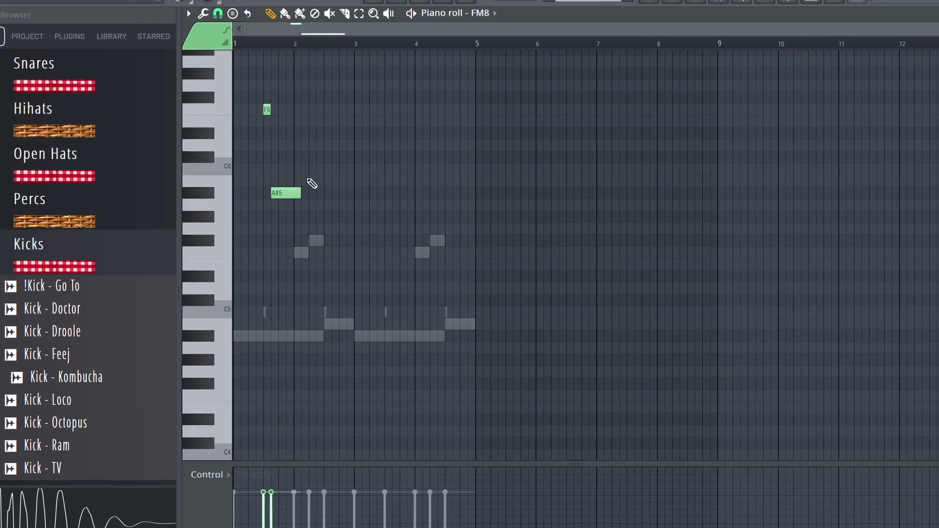
{"action": "left_click", "coordinate": [306, 92]}
{"action": "left_click_drag", "start_coordinate": [317, 177], "coordinate": [326, 178]}
- Finish the second half of bar 2 with B6, D#6 and two F#5 notes, and duplicate the two-bar FM8 phrase
{"action": "scroll", "coordinate": [326, 146], "scroll_direction": "up", "scroll_amount": 3}
{"action": "left_click", "coordinate": [330, 102]}
{"action": "left_click_drag", "start_coordinate": [341, 102], "coordinate": [333, 103]}
{"action": "left_click", "coordinate": [331, 311]}
{"action": "left_click", "coordinate": [344, 261]}
{"action": "left_click_drag", "start_coordinate": [345, 260], "coordinate": [344, 225]}
{"action": "left_click_drag", "start_coordinate": [228, 37], "coordinate": [349, 37], "text": "ctrl"}
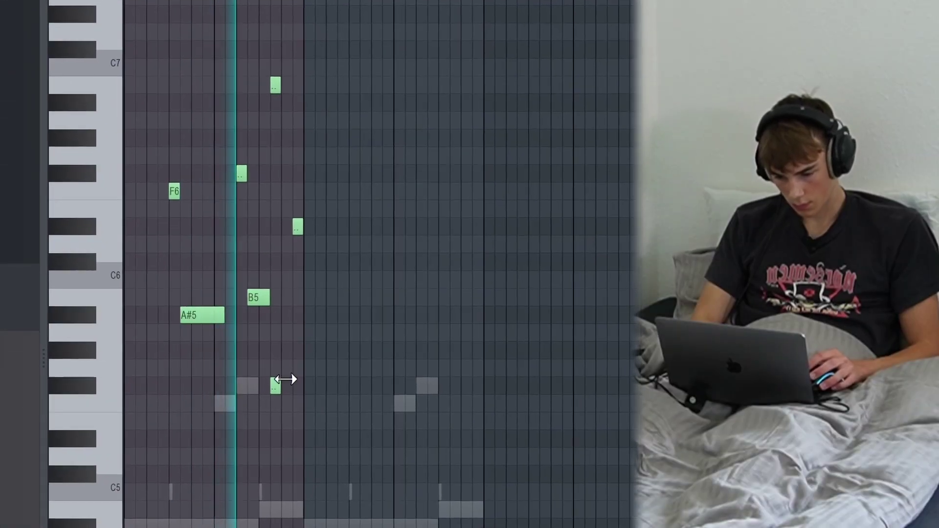
{"action": "left_click", "coordinate": [289, 385]}
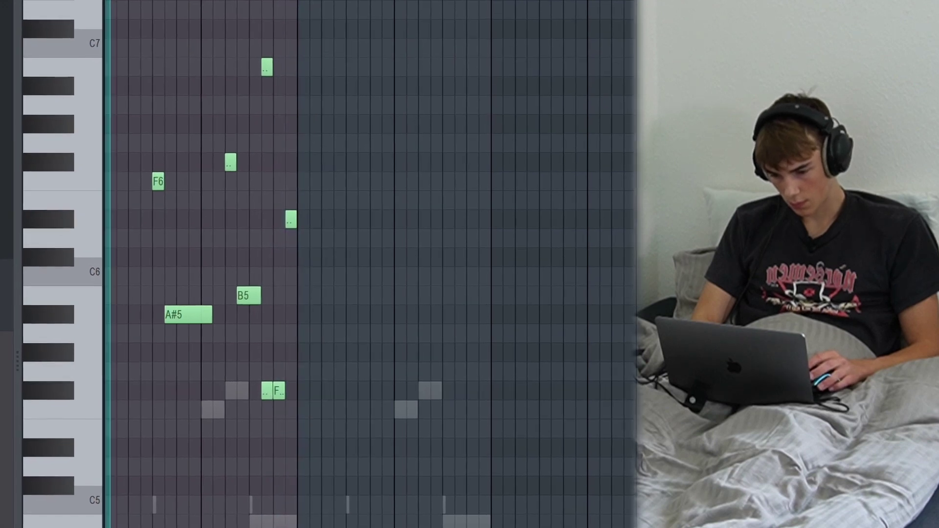
{"action": "key", "text": "ctrl+b"}
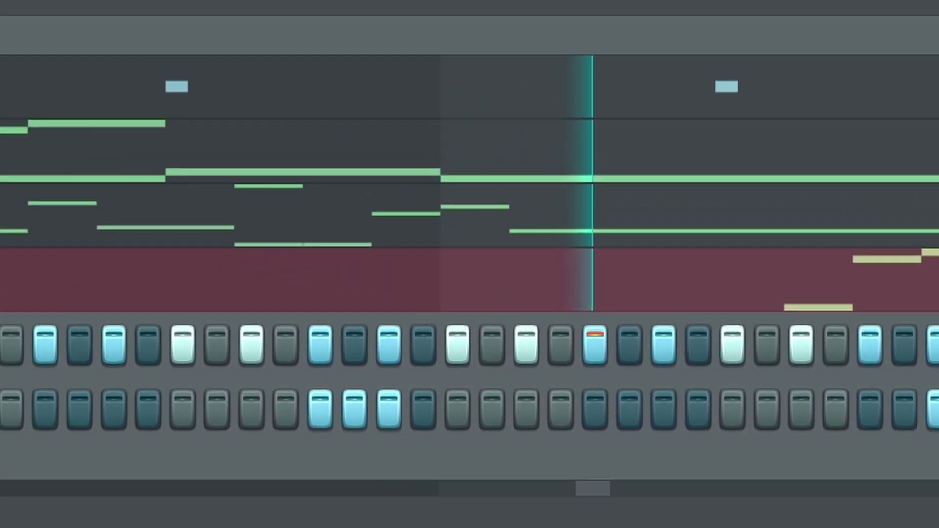
- Open the !Snare - Goat channel's notes and add extra C5 hits in the second half of bar 4
{"action": "right_click", "coordinate": [212, 505]}
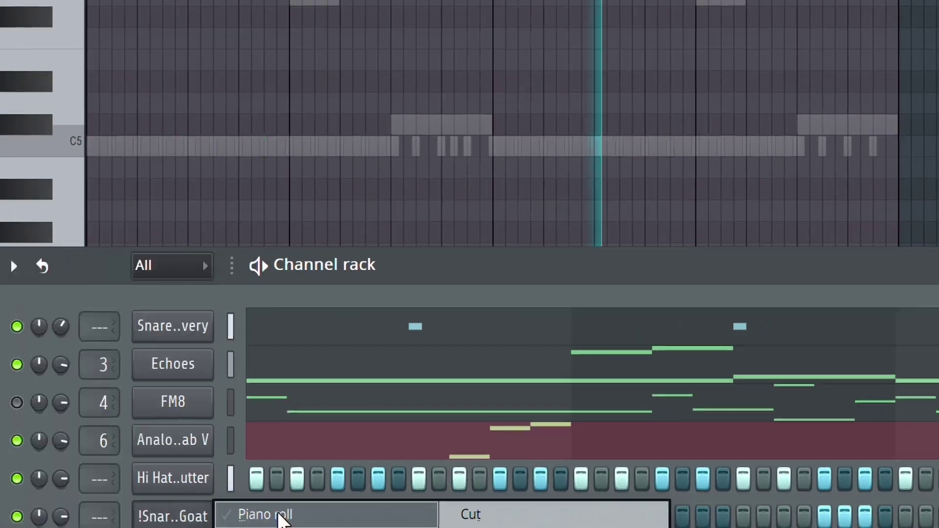
{"action": "left_click", "coordinate": [279, 517]}
{"action": "left_click", "coordinate": [827, 152]}
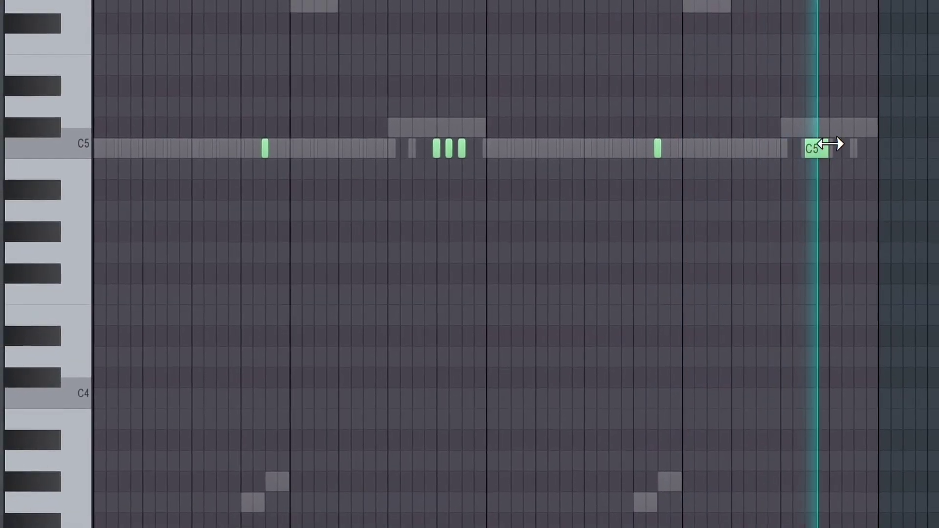
{"action": "left_click", "coordinate": [863, 152]}
{"action": "scroll", "coordinate": [860, 153], "scroll_direction": "up", "scroll_amount": 2}
{"action": "mouse_move", "coordinate": [839, 145]}
{"action": "left_mouse_down"}
{"action": "mouse_move", "coordinate": [816, 145]}
{"action": "mouse_move", "coordinate": [856, 145]}
{"action": "left_mouse_up"}
{"action": "scroll", "coordinate": [820, 406], "scroll_direction": "down", "scroll_amount": 3}
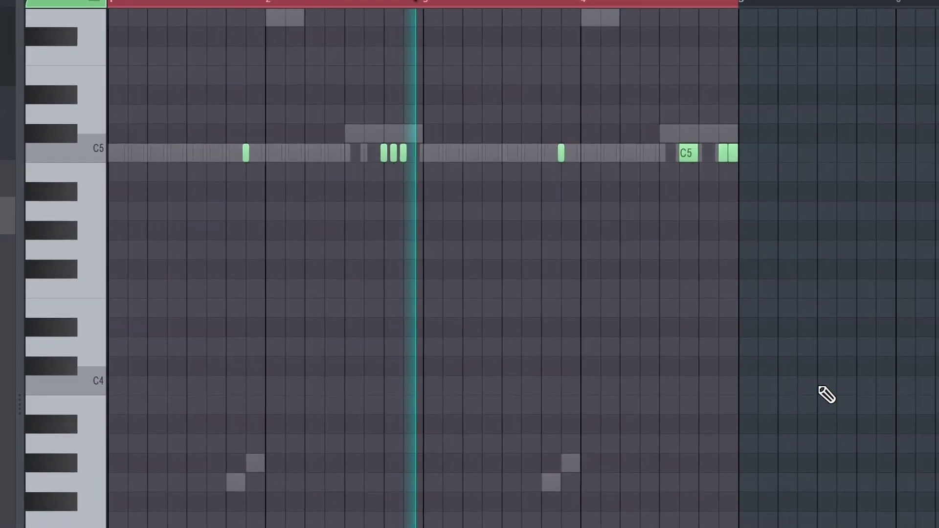
- Audition open hat samples such as Open Hat - Baff and add Open Hat - Don as a new channel
{"action": "key", "text": "F6"}
{"action": "left_click", "coordinate": [95, 48]}
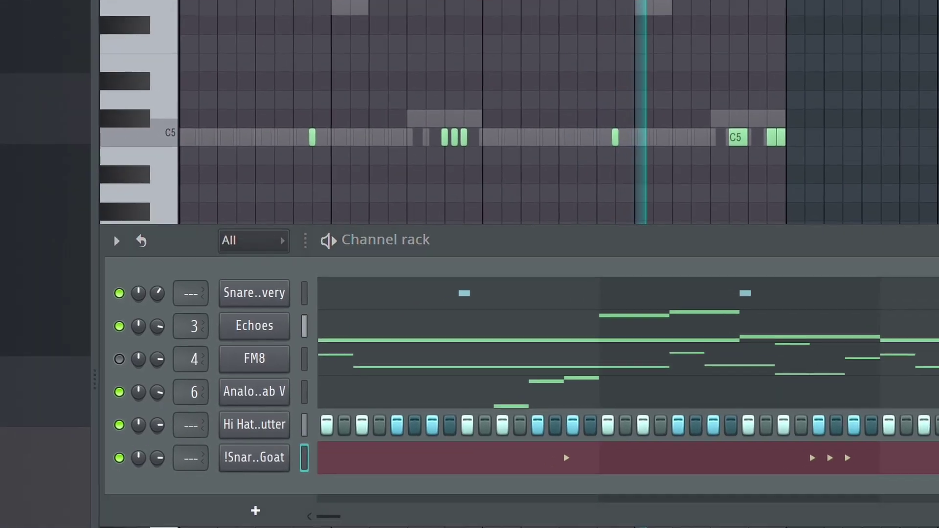
{"action": "left_click", "coordinate": [115, 178]}
{"action": "left_click", "coordinate": [193, 139]}
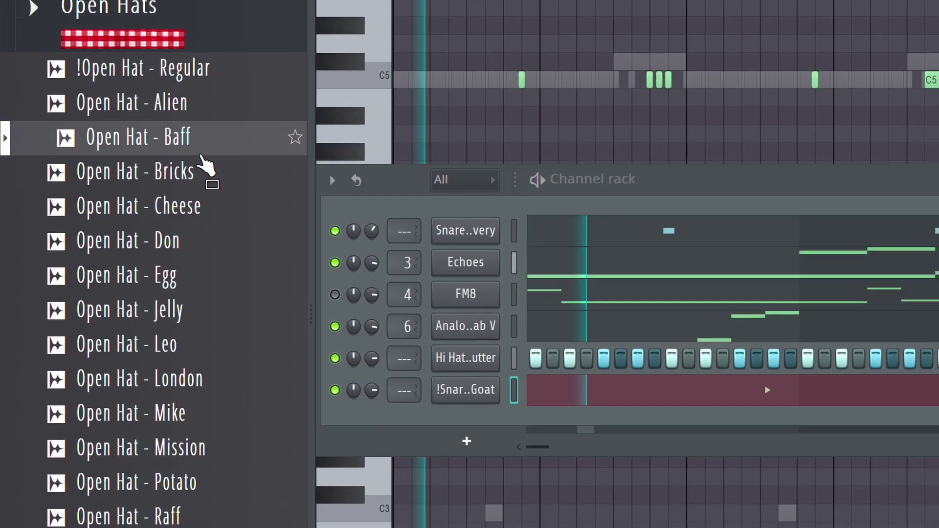
{"action": "left_click", "coordinate": [168, 257]}
{"action": "left_click_drag", "start_coordinate": [168, 256], "coordinate": [417, 414]}
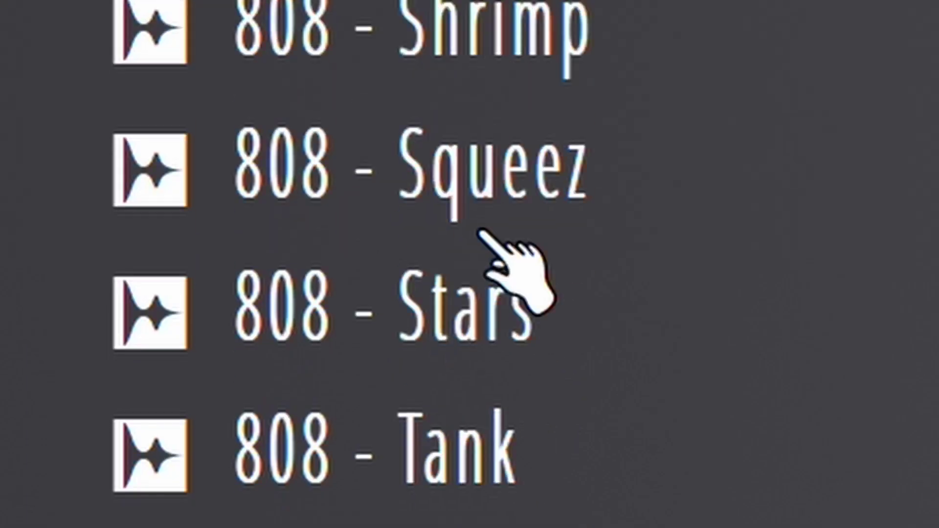
- Browse the 808 samples, add 808 - Black Pill as a new channel, and lower its volume slightly
{"action": "scroll", "coordinate": [509, 120], "scroll_direction": "up", "scroll_amount": 5}
{"action": "scroll", "coordinate": [518, 196], "scroll_direction": "up", "scroll_amount": 6}
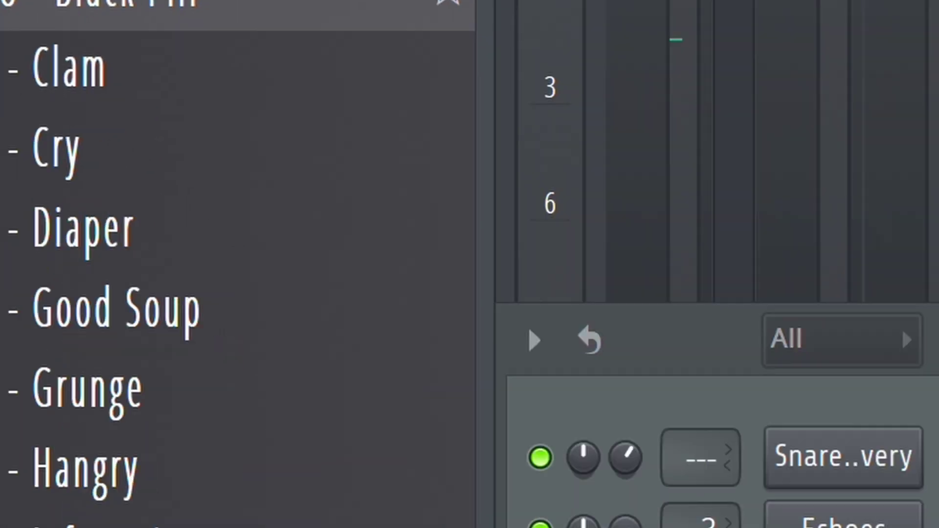
{"action": "left_click_drag", "start_coordinate": [489, 242], "coordinate": [264, 384]}
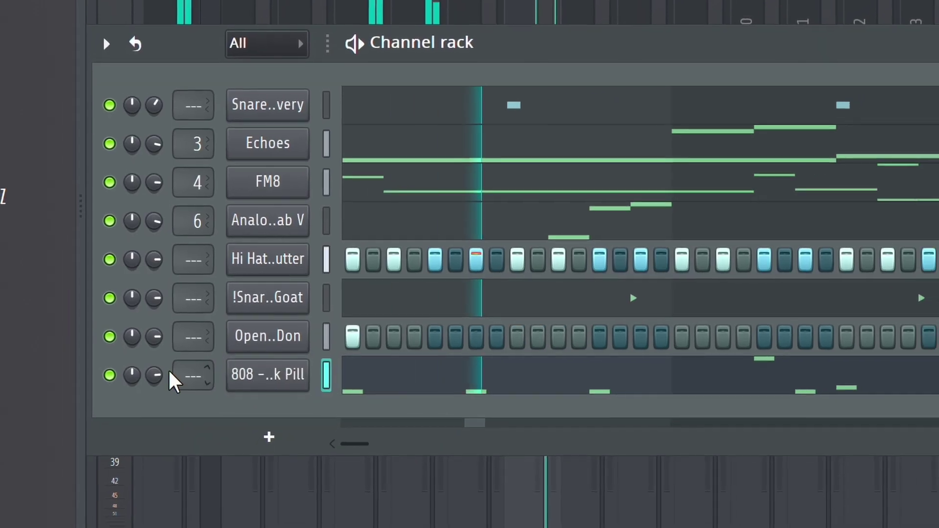
{"action": "left_click_drag", "start_coordinate": [162, 373], "coordinate": [162, 381]}
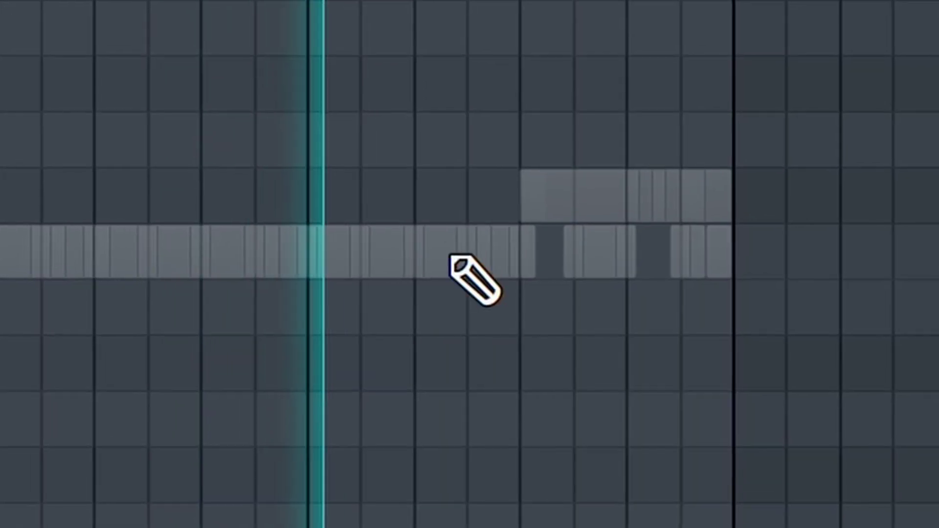
- Place short C5 hits around the middle of bar 4
{"action": "left_click", "coordinate": [465, 248]}
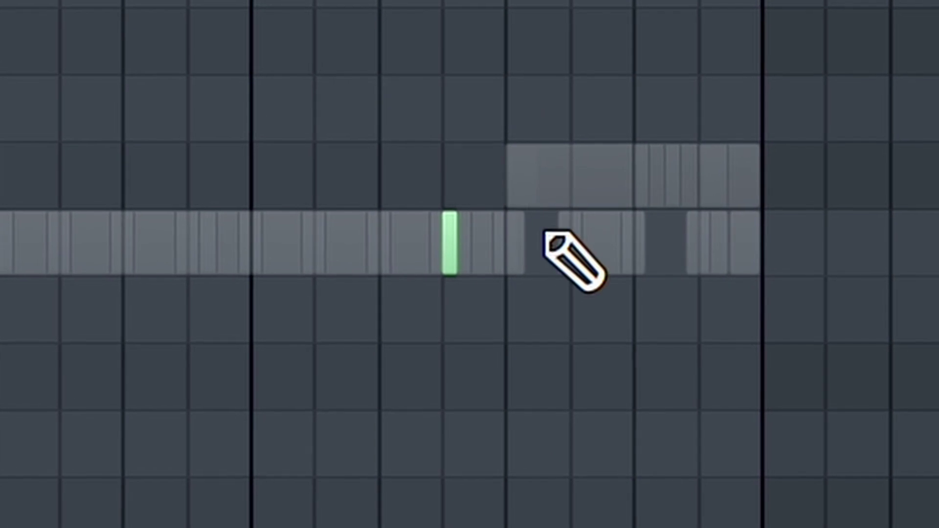
{"action": "left_click", "coordinate": [549, 240]}
{"action": "left_click", "coordinate": [522, 526]}
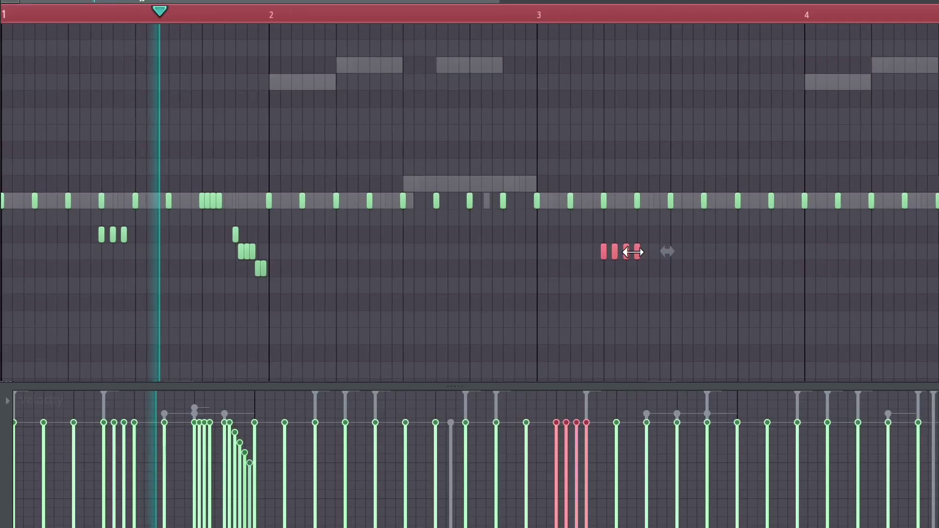
- Replace the four-note A4 hi-hat roll in bar 3 with one on A#4
{"action": "right_click", "coordinate": [631, 251]}
{"action": "right_click", "coordinate": [636, 252]}
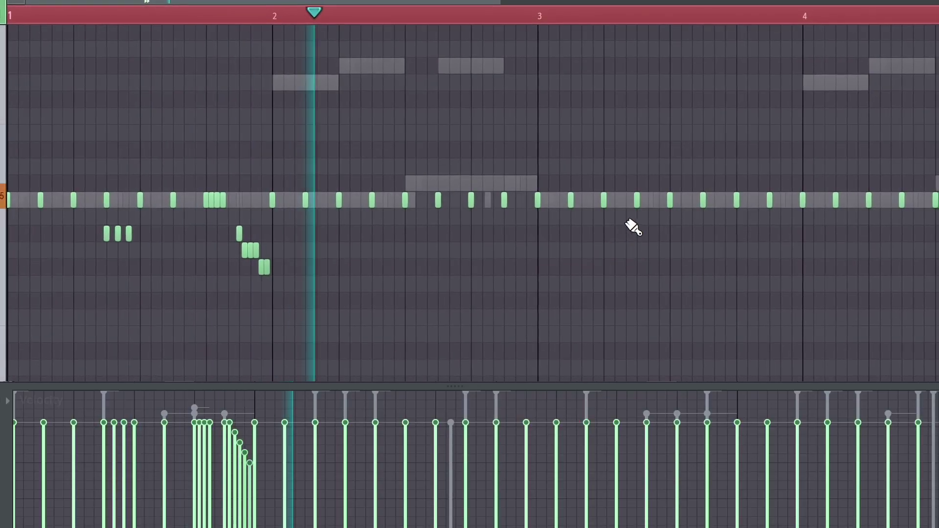
{"action": "left_click_drag", "start_coordinate": [637, 231], "coordinate": [670, 232]}
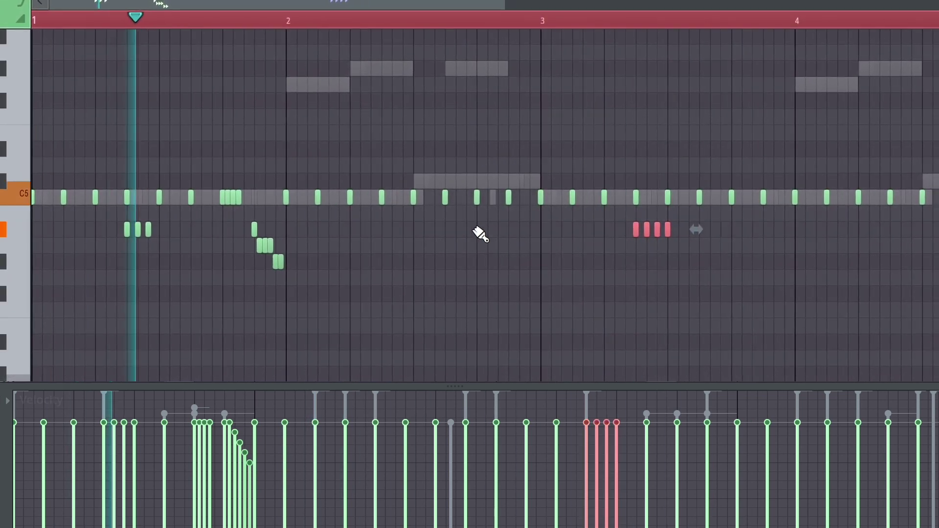
- Copy the four-note C5 hi-hat roll from bar 1 to C#5 in the second half of bar 2
{"action": "scroll", "coordinate": [493, 185], "scroll_direction": "up", "scroll_amount": 3}
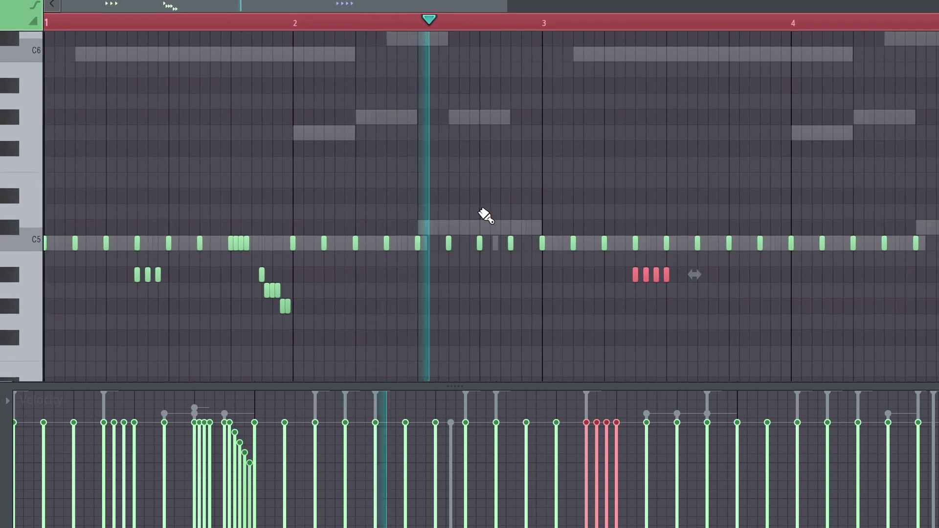
{"action": "left_click_drag", "start_coordinate": [481, 212], "coordinate": [503, 215]}
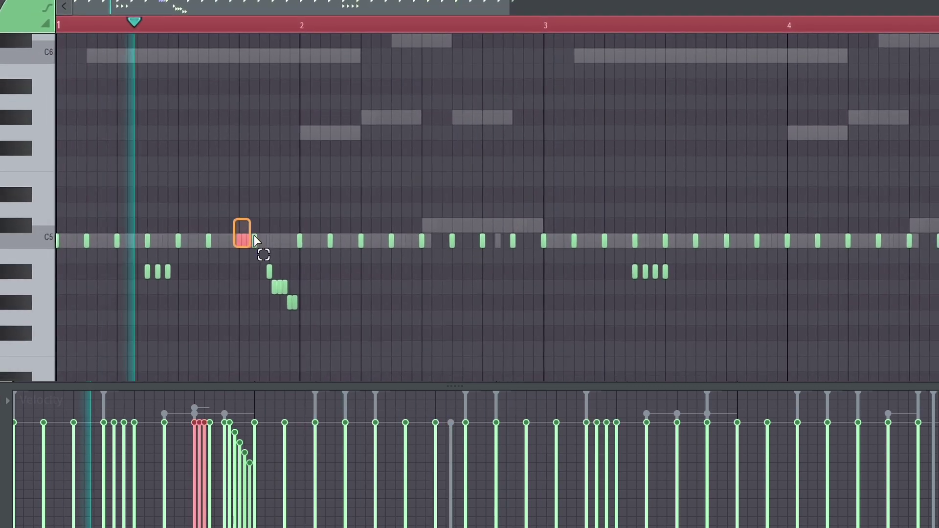
{"action": "left_click_drag", "start_coordinate": [250, 238], "coordinate": [465, 222]}
{"action": "scroll", "coordinate": [539, 295], "scroll_direction": "down", "scroll_amount": 3}
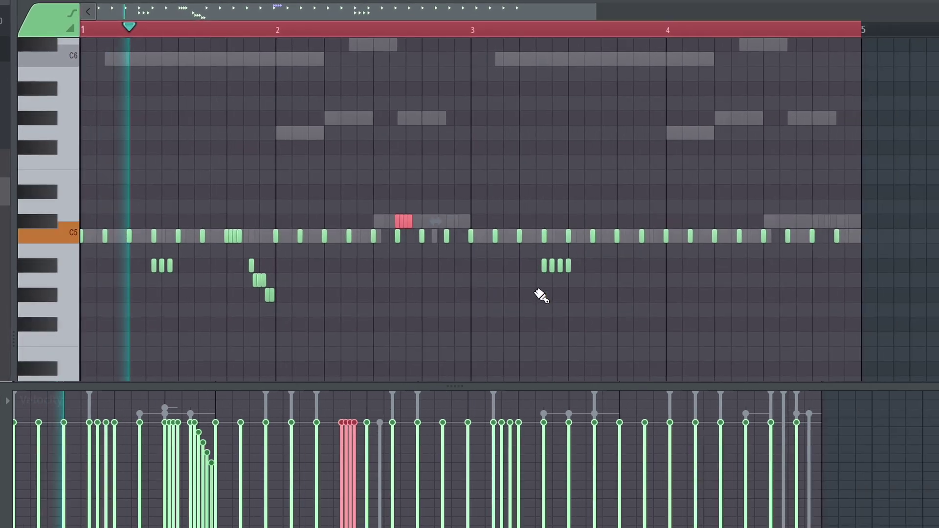
- Delete the hi-hat notes in bars 3 and 4 and fill them with a duplicate of bars 1 and 2
{"action": "left_click_drag", "start_coordinate": [349, 220], "coordinate": [656, 338]}
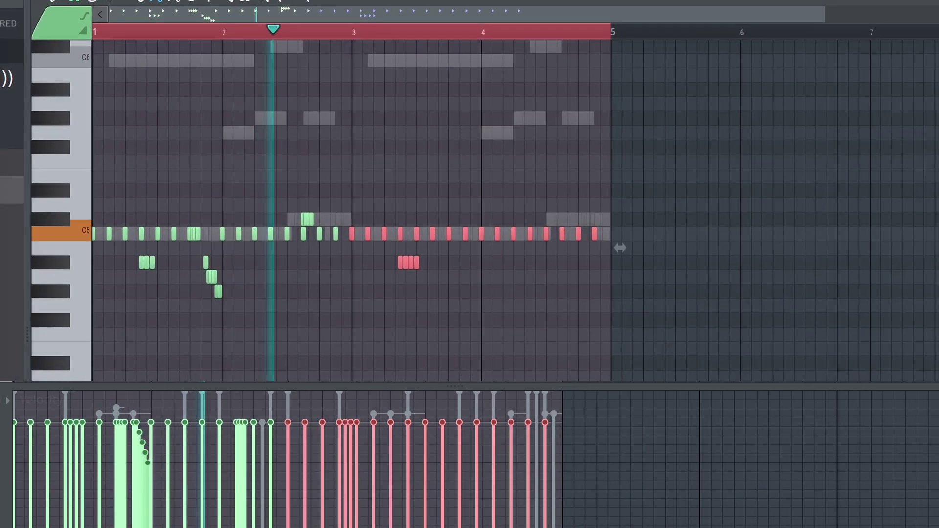
{"action": "key", "text": "Delete"}
{"action": "left_click_drag", "start_coordinate": [361, 39], "coordinate": [101, 67]}
{"action": "key", "text": "ctrl+b"}
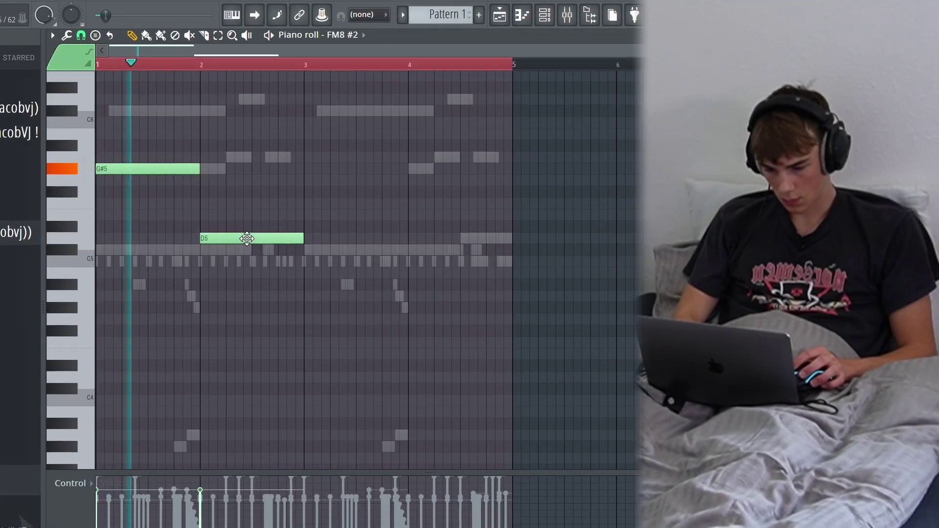
- Shorten the FM8 #2 D5 note to half of bar 2, follow it with an A5 note, and duplicate the phrase
{"action": "left_click_drag", "start_coordinate": [303, 238], "coordinate": [246, 241]}
{"action": "mouse_move", "coordinate": [253, 162]}
{"action": "left_mouse_down"}
{"action": "mouse_move", "coordinate": [248, 188]}
{"action": "mouse_move", "coordinate": [253, 151]}
{"action": "left_mouse_up"}
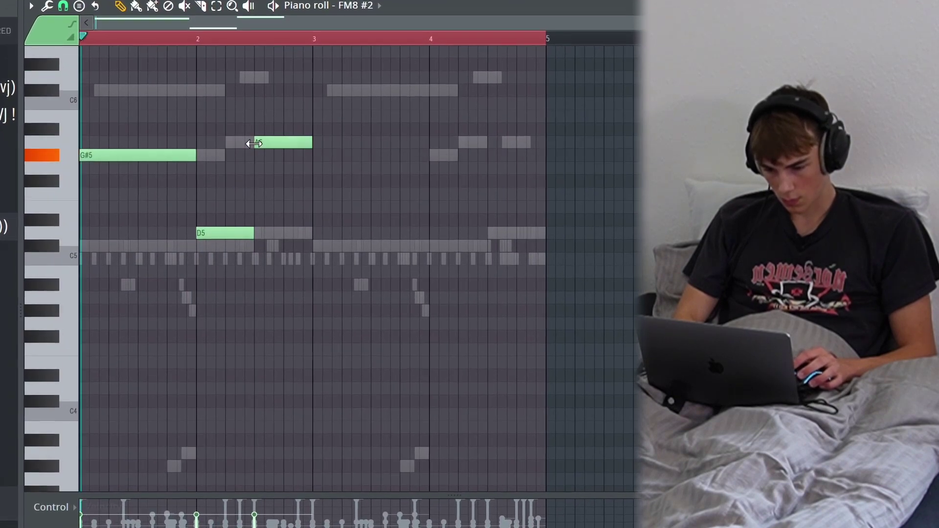
{"action": "key", "text": "ctrl+a"}
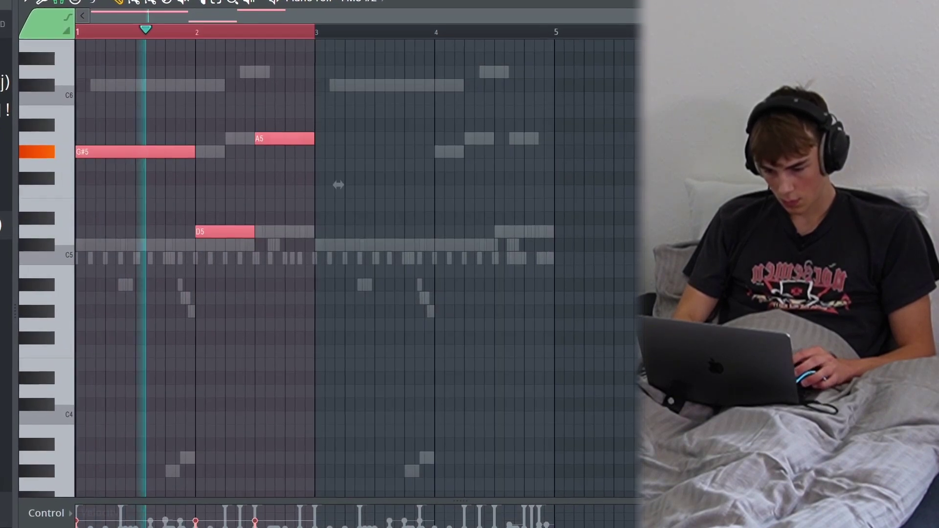
{"action": "key", "text": "ctrl+b"}
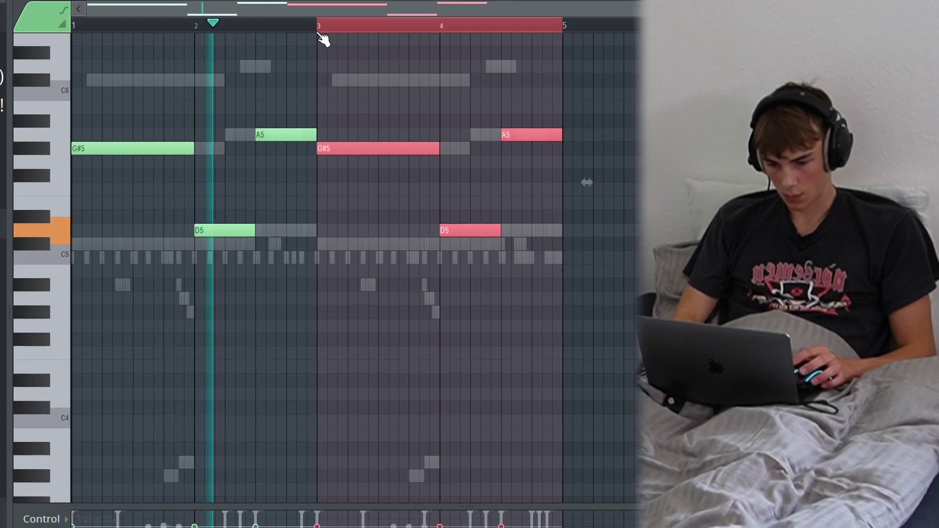
- Cut the low frequencies of Insert 5 with Fruity parametric EQ 2 and lower that track's fader
{"action": "key", "text": "F6"}
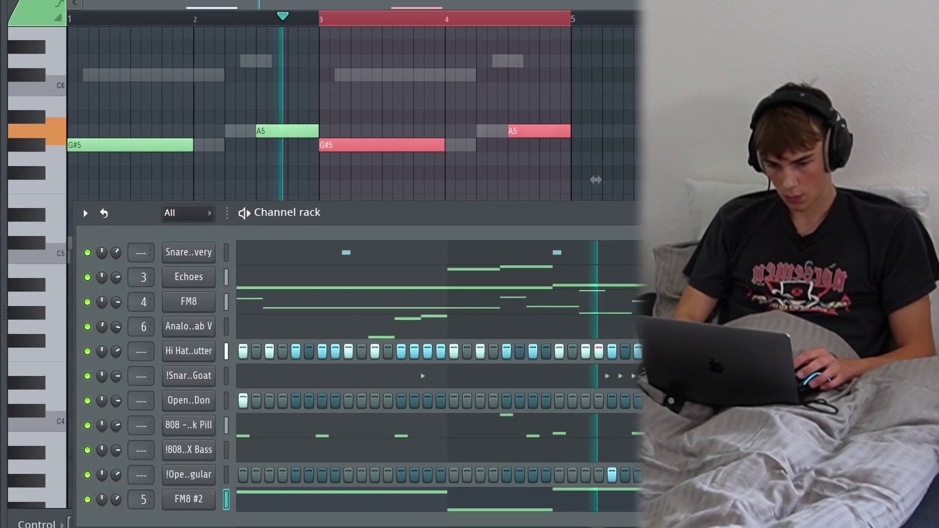
{"action": "key", "text": "F9"}
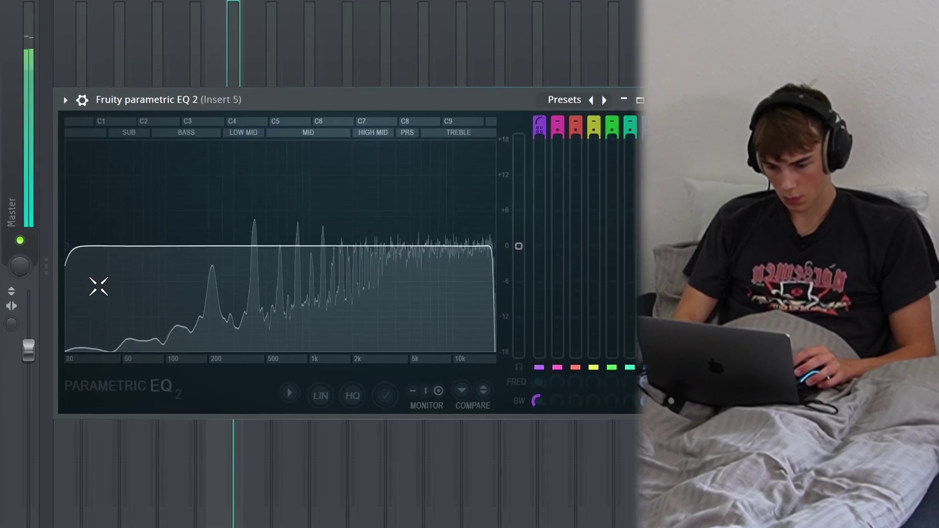
{"action": "left_click_drag", "start_coordinate": [166, 245], "coordinate": [214, 245]}
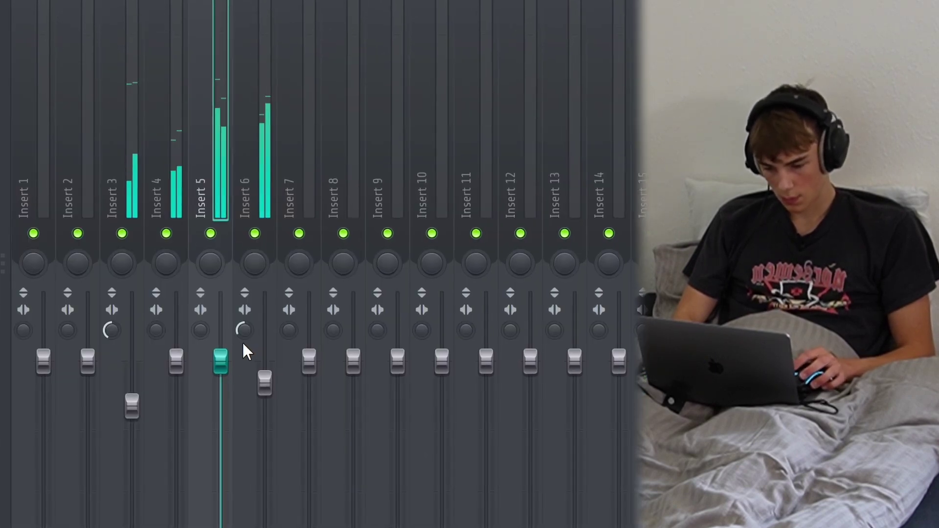
{"action": "left_click_drag", "start_coordinate": [231, 363], "coordinate": [232, 397]}
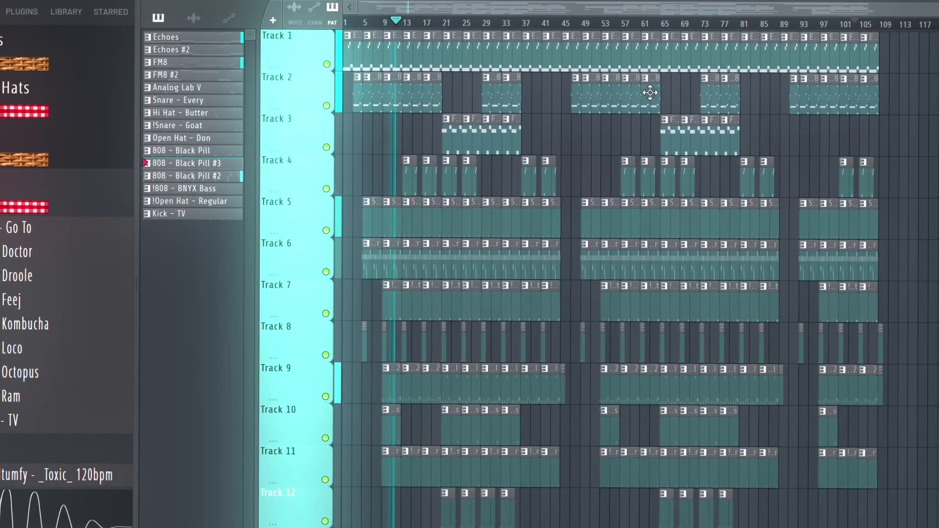
{"action": "key", "text": "F6"}
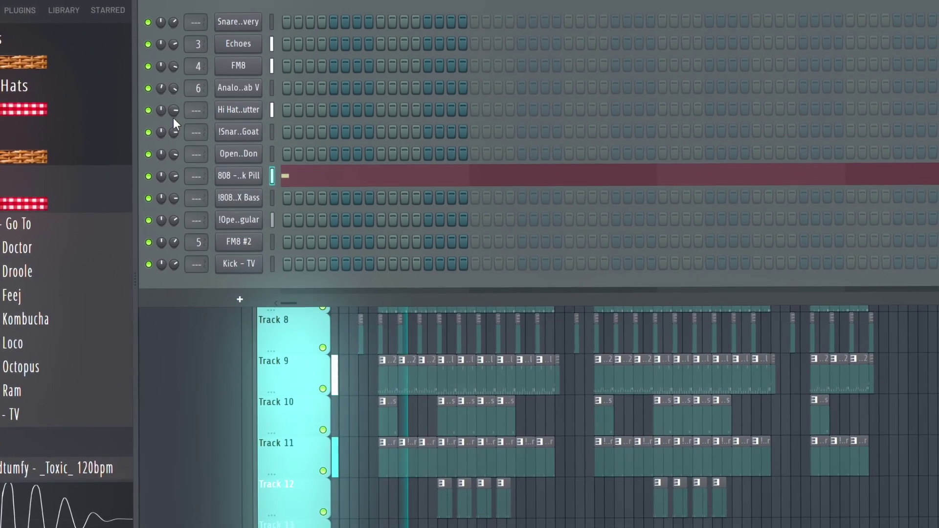
{"action": "key", "text": "F6"}
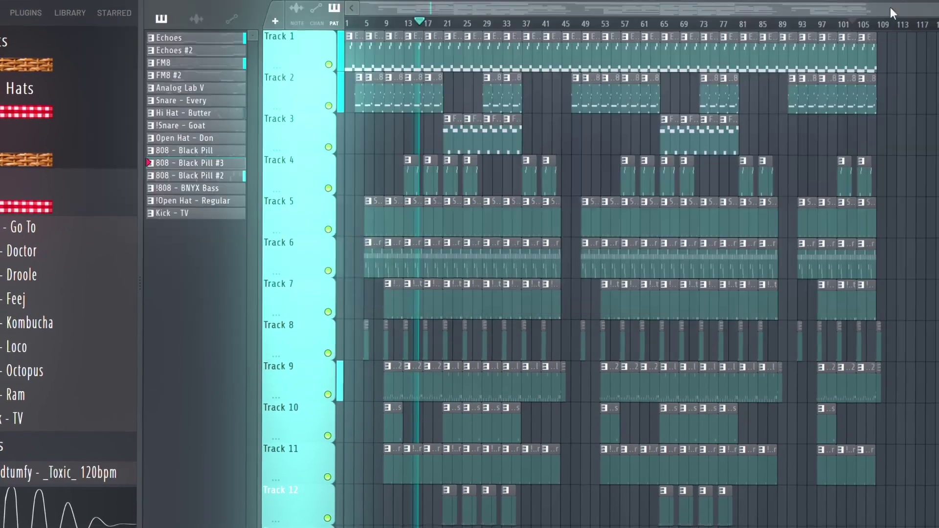